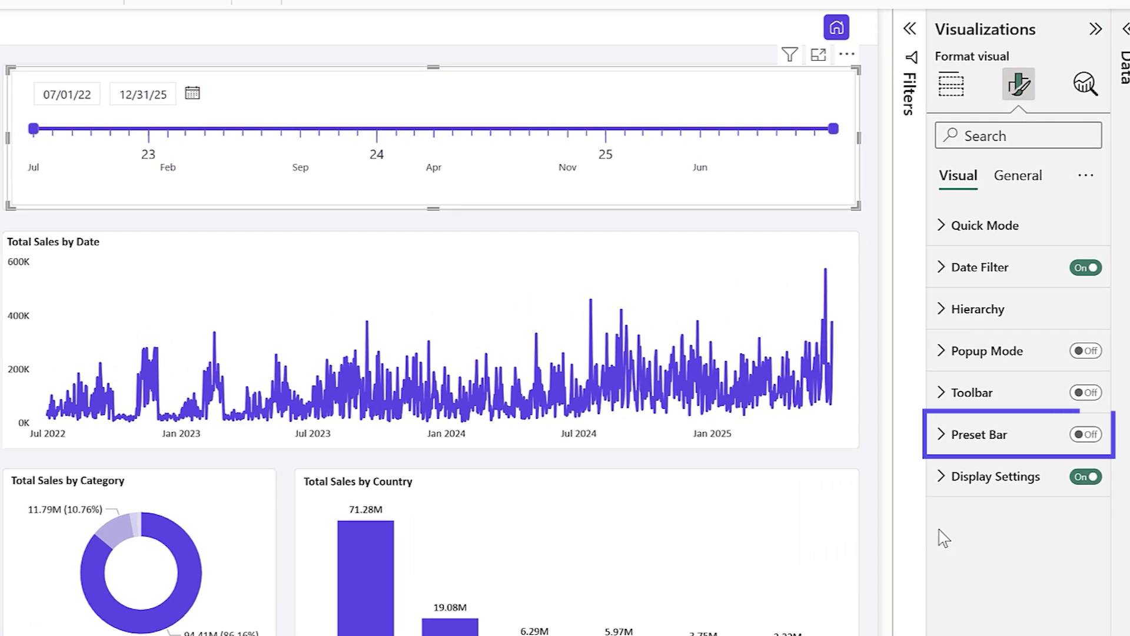
Switch the date filter's Preset Bar on, keeping the Today/Yesterday/Min Day/Max Day preset set
{"action": "left_click", "coordinate": [1102, 434]}
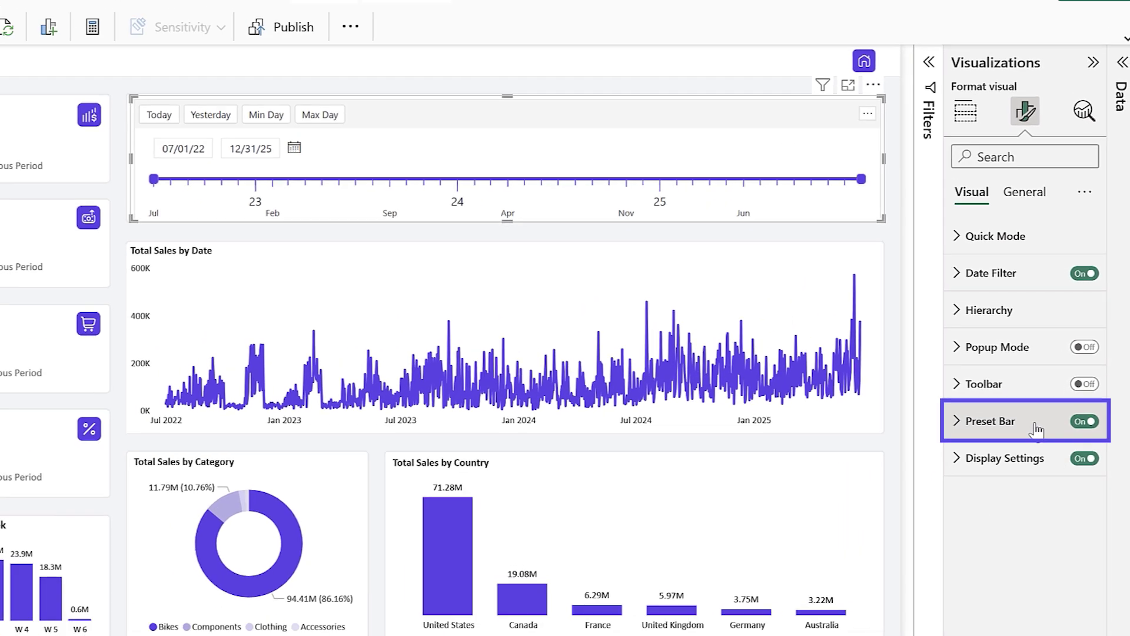
{"action": "left_click", "coordinate": [1031, 440]}
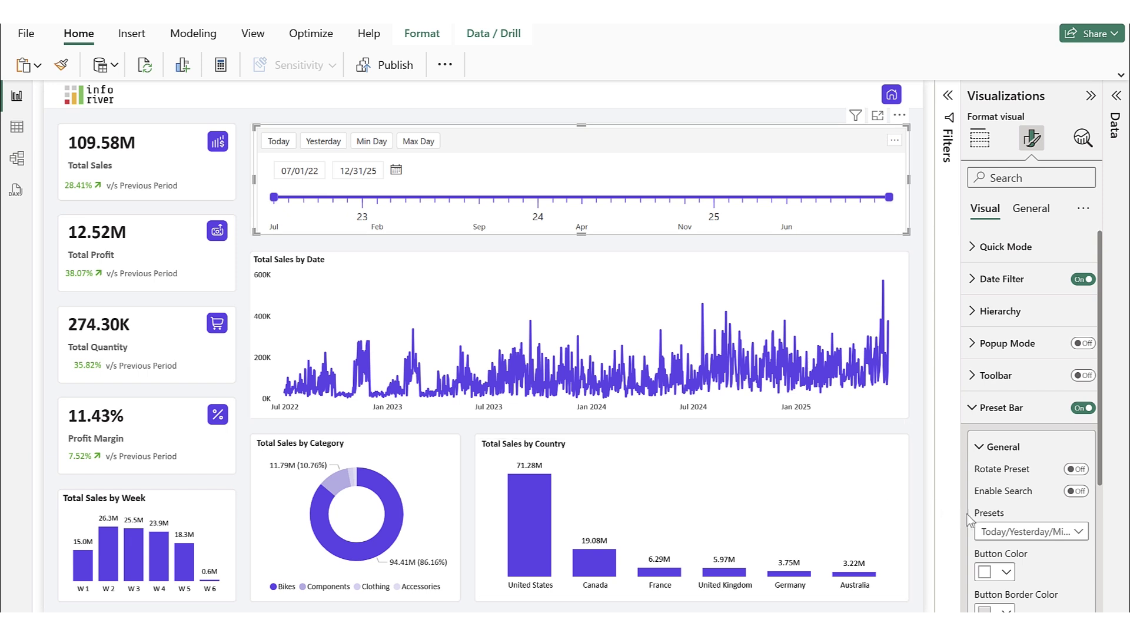
{"action": "left_click", "coordinate": [1027, 530]}
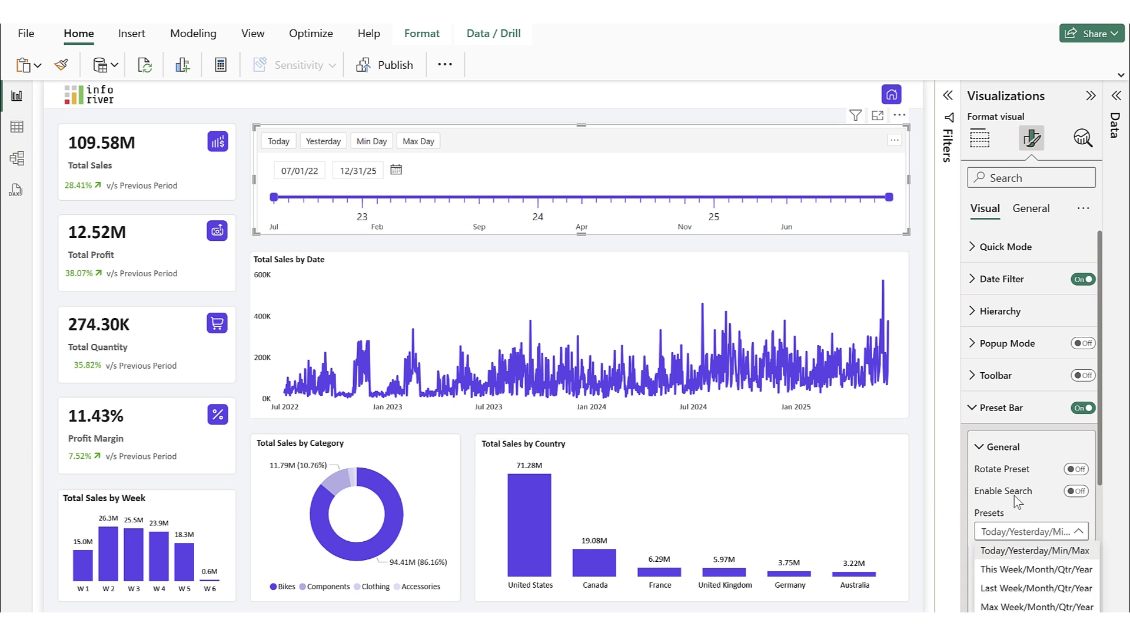
{"action": "left_click", "coordinate": [1010, 537]}
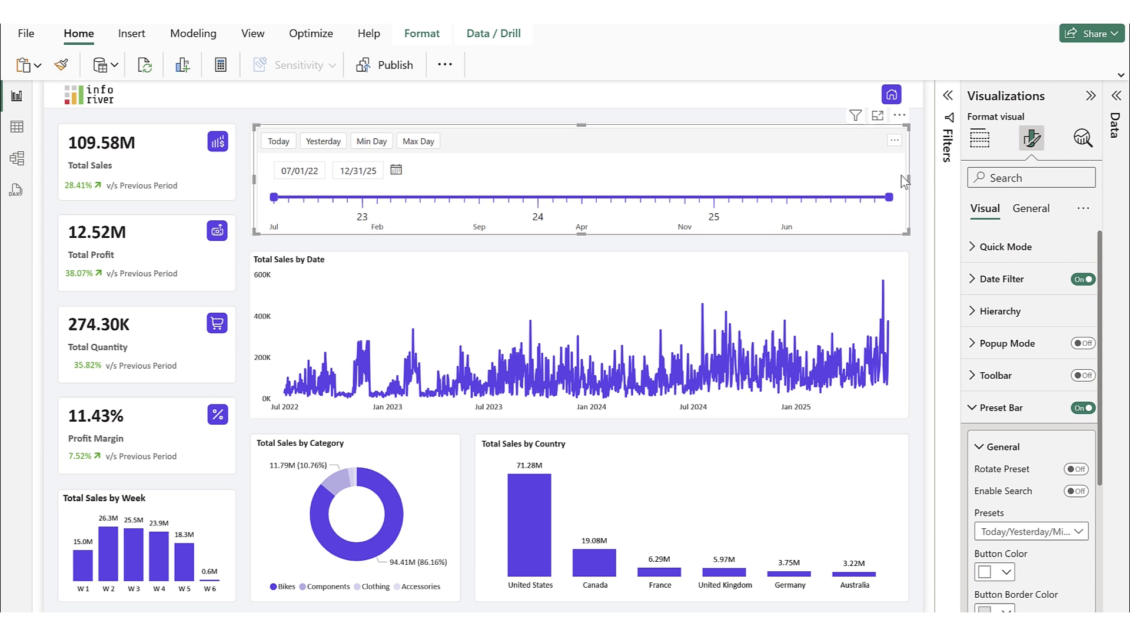
Open the preset editor and delete the default presets
{"action": "left_click", "coordinate": [894, 140]}
{"action": "left_click", "coordinate": [880, 166]}
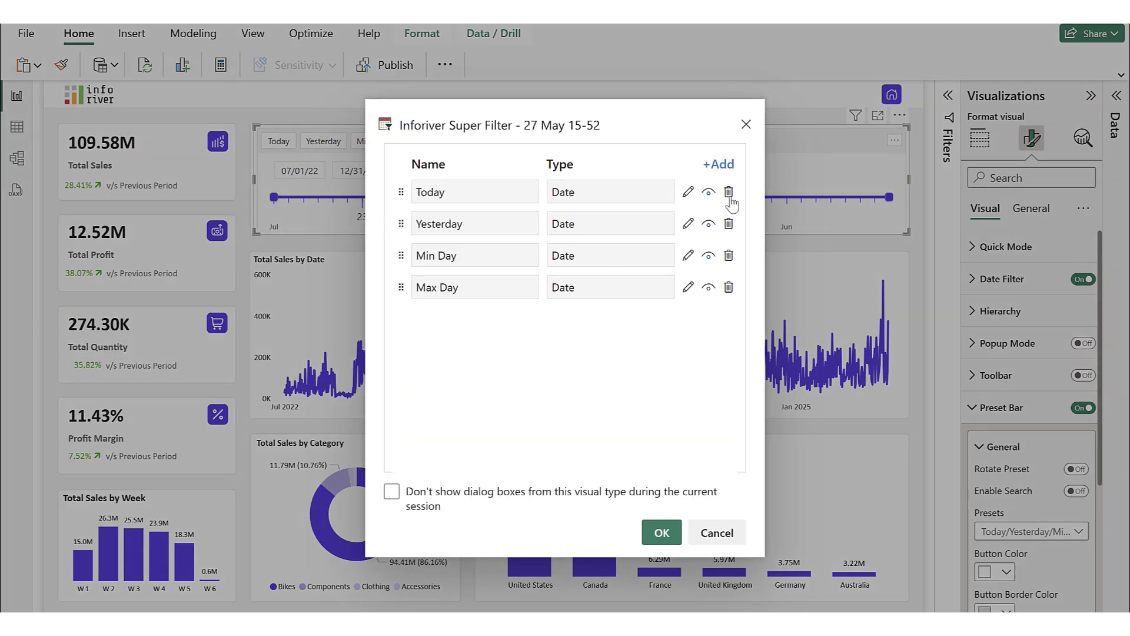
{"action": "left_click", "coordinate": [728, 192]}
{"action": "left_click", "coordinate": [728, 191]}
{"action": "left_click", "coordinate": [729, 192]}
{"action": "left_click", "coordinate": [729, 192]}
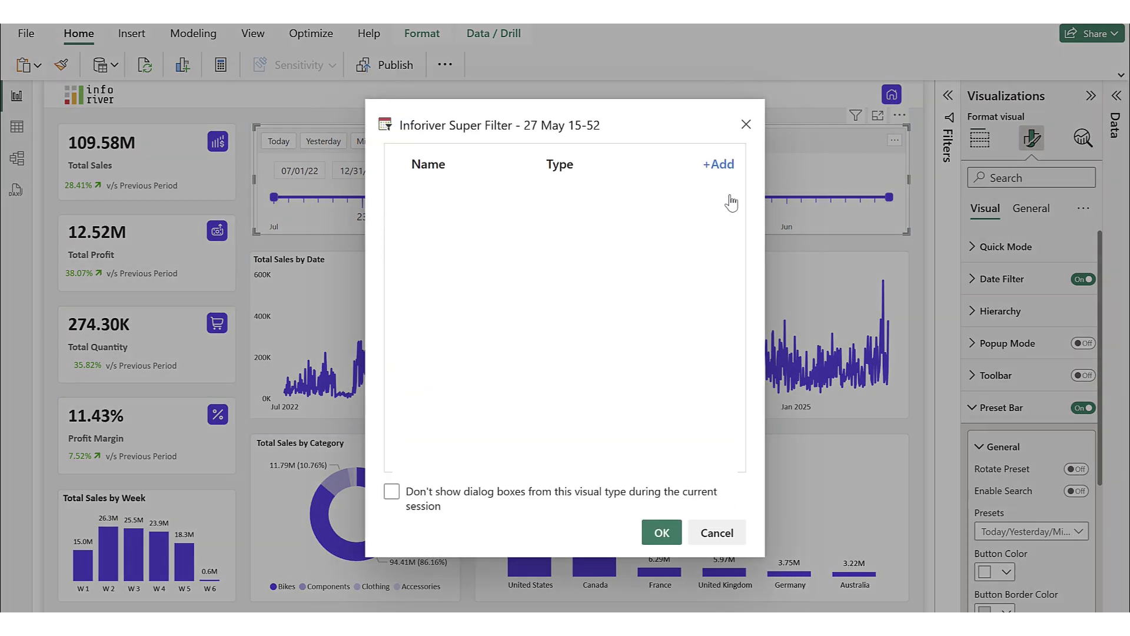
Add a new Date preset named 'YTD' with the Date button style
{"action": "left_click", "coordinate": [713, 168]}
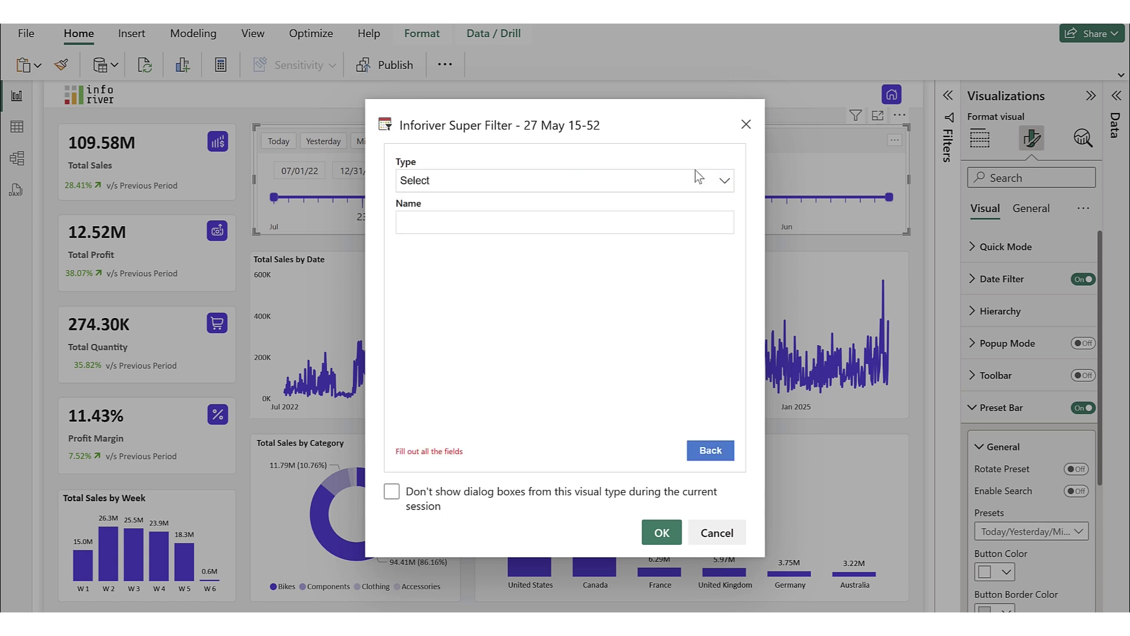
{"action": "left_click", "coordinate": [679, 184]}
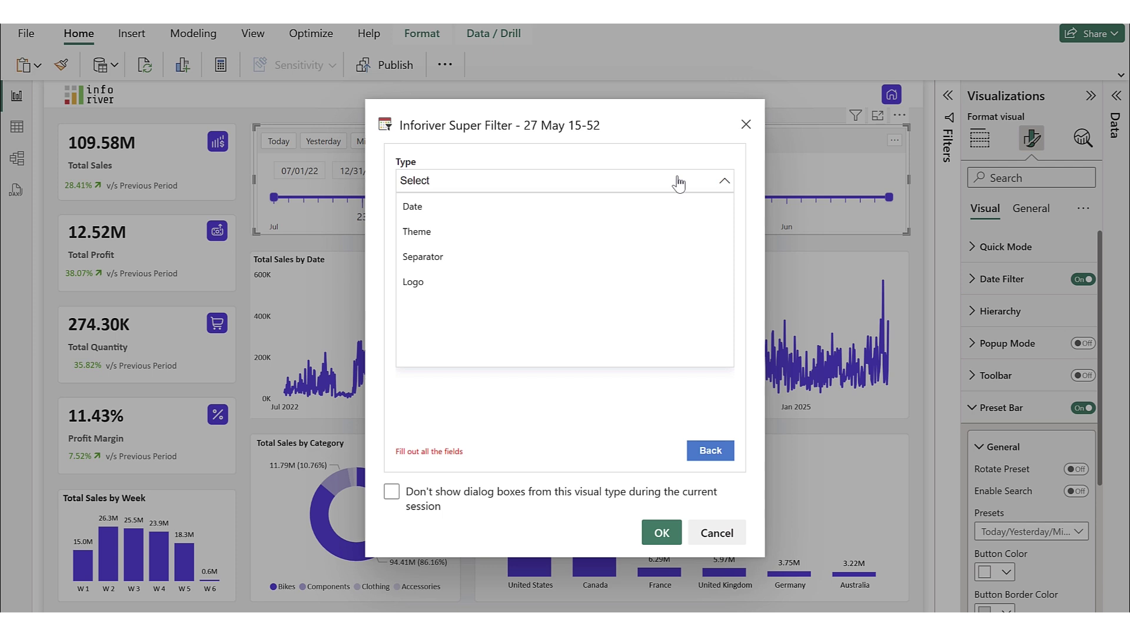
{"action": "left_click", "coordinate": [496, 211]}
{"action": "left_click", "coordinate": [491, 219]}
{"action": "type", "text": "YTD"}
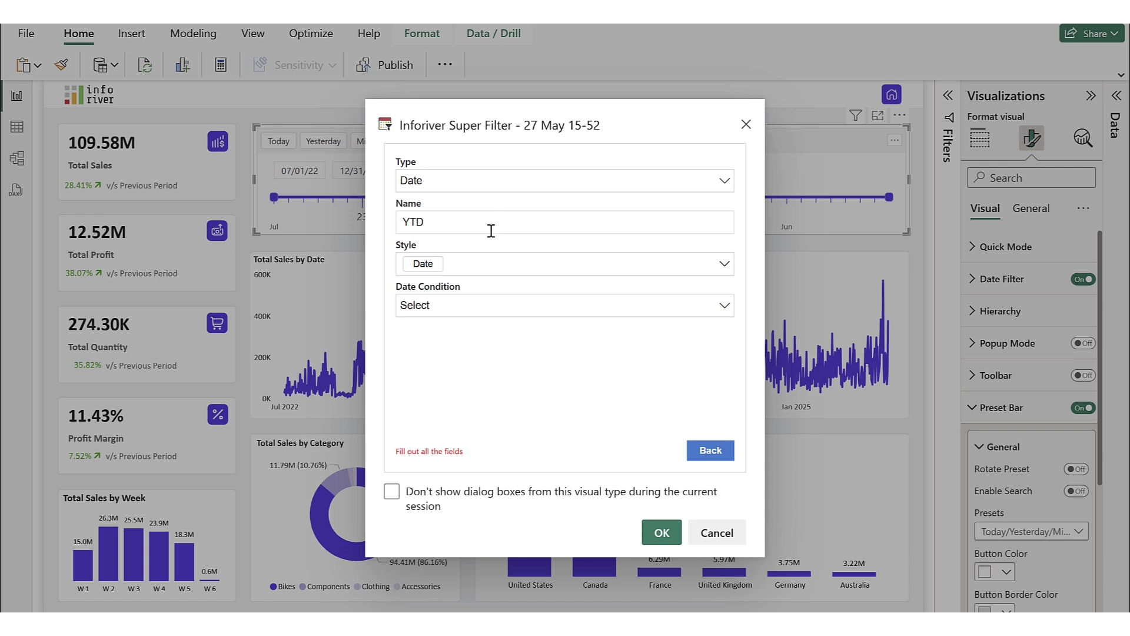
{"action": "left_click", "coordinate": [485, 265]}
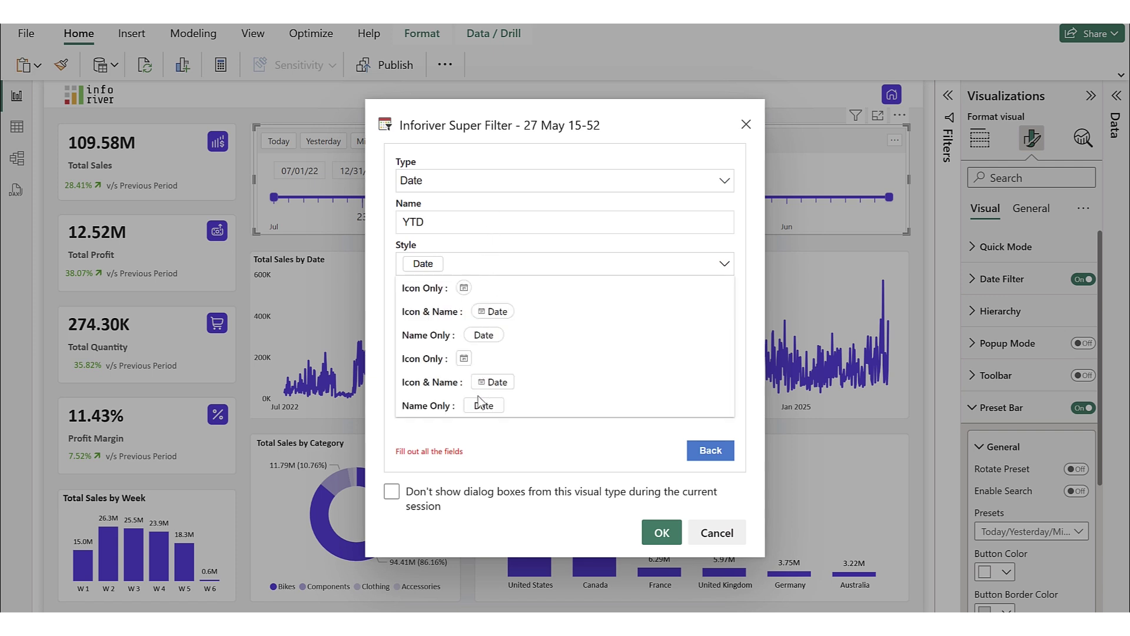
{"action": "left_click", "coordinate": [466, 272]}
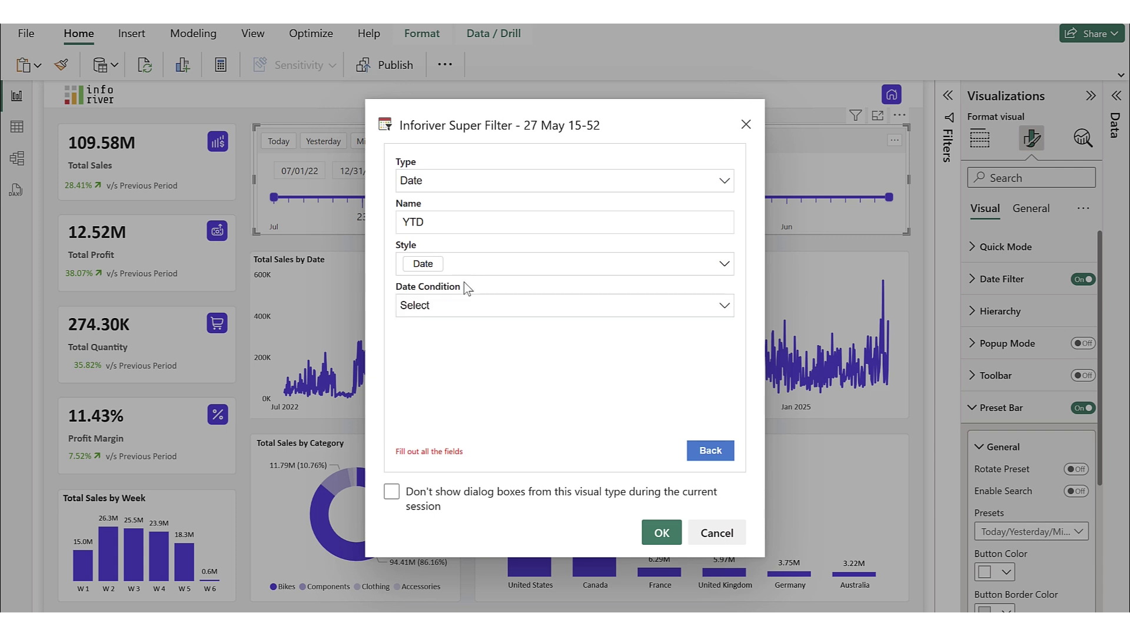
{"action": "left_click", "coordinate": [463, 304]}
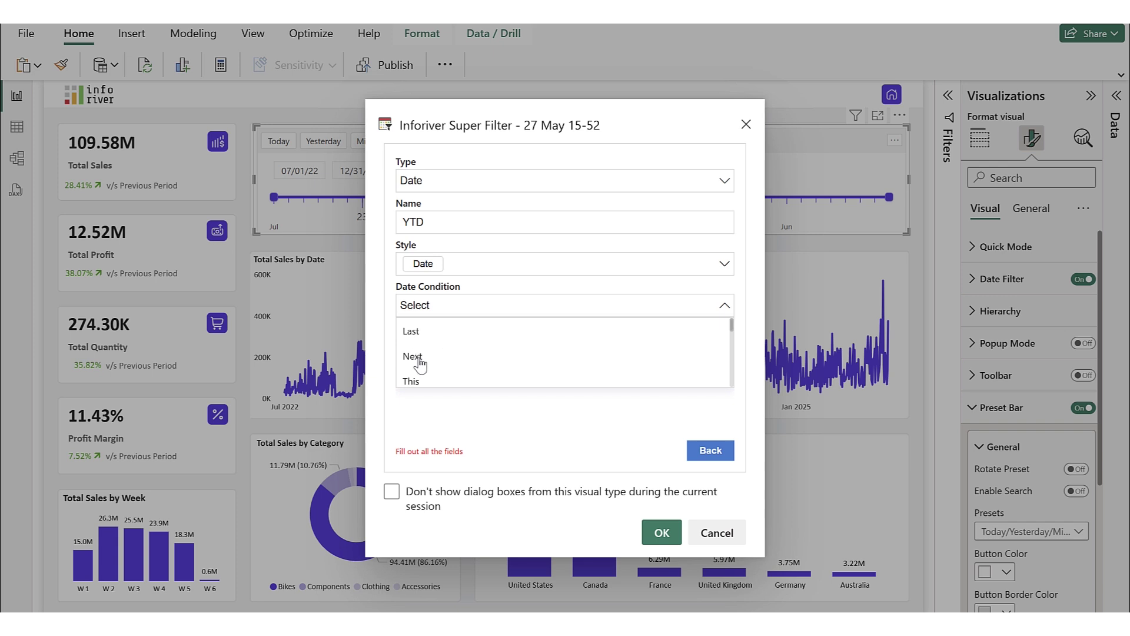
Choose YTD as the YTD preset's date condition
{"action": "scroll", "coordinate": [418, 362], "scroll_direction": "down", "scroll_amount": 1}
{"action": "scroll", "coordinate": [417, 364], "scroll_direction": "down", "scroll_amount": 1}
{"action": "scroll", "coordinate": [440, 359], "scroll_direction": "down", "scroll_amount": 1}
{"action": "scroll", "coordinate": [438, 353], "scroll_direction": "down", "scroll_amount": 2}
{"action": "scroll", "coordinate": [431, 351], "scroll_direction": "down", "scroll_amount": 2}
{"action": "scroll", "coordinate": [429, 381], "scroll_direction": "down", "scroll_amount": 3}
{"action": "scroll", "coordinate": [417, 378], "scroll_direction": "down", "scroll_amount": 1}
{"action": "scroll", "coordinate": [416, 378], "scroll_direction": "up", "scroll_amount": 5}
{"action": "left_click", "coordinate": [412, 349]}
Save YTD and start a second Date preset named 'Last 6 Months'
{"action": "left_click", "coordinate": [712, 452]}
{"action": "left_click", "coordinate": [727, 169]}
{"action": "left_click", "coordinate": [595, 196]}
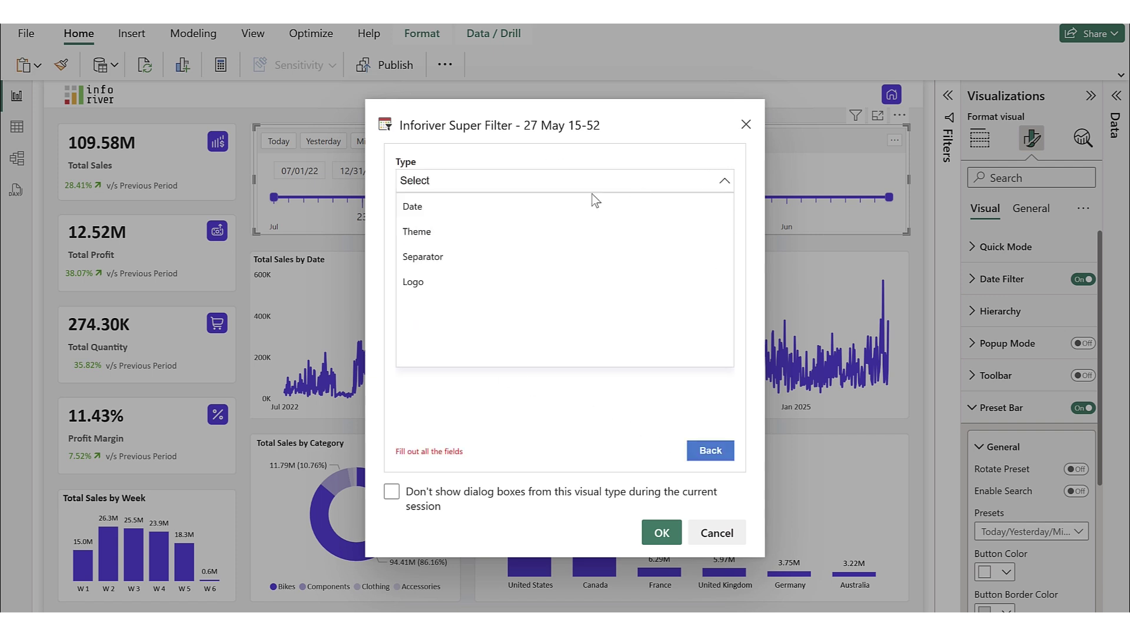
{"action": "left_click", "coordinate": [530, 204]}
{"action": "left_click", "coordinate": [517, 222]}
{"action": "type", "text": "Last 6 Months"}
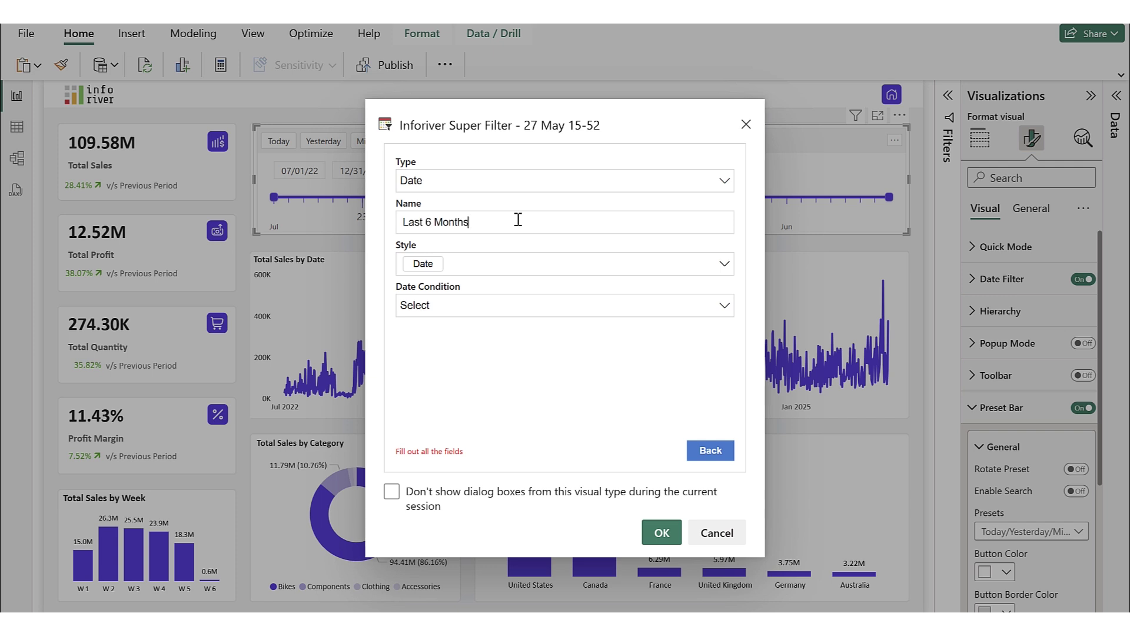
Give it condition Last, period Month, value 6, and save both presets
{"action": "left_click", "coordinate": [494, 310]}
{"action": "left_click", "coordinate": [456, 338]}
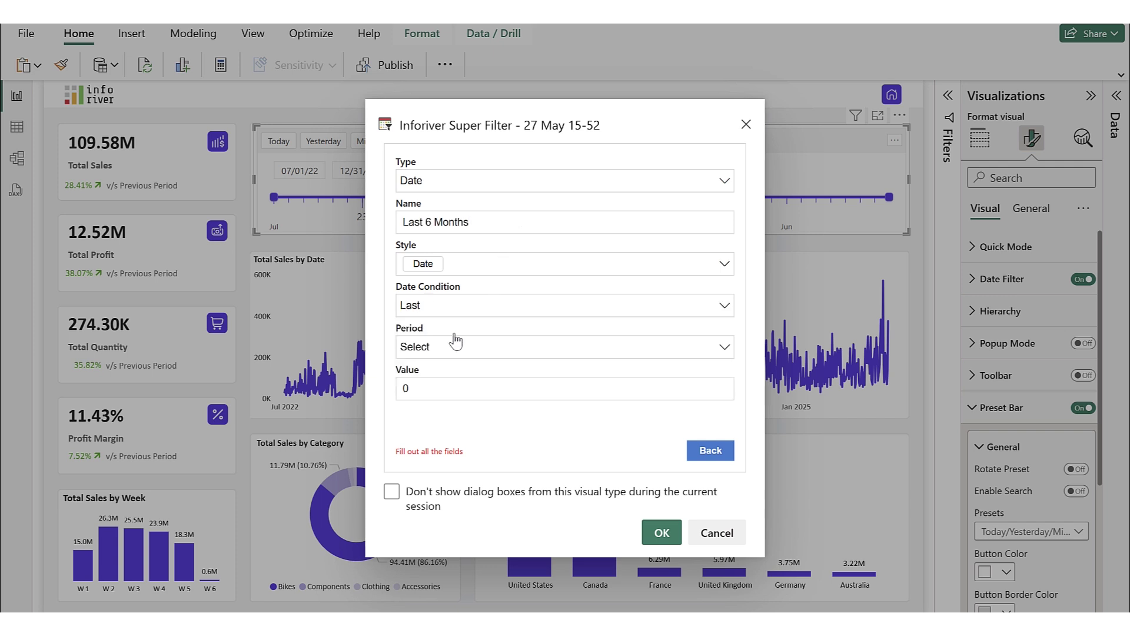
{"action": "left_click", "coordinate": [425, 346]}
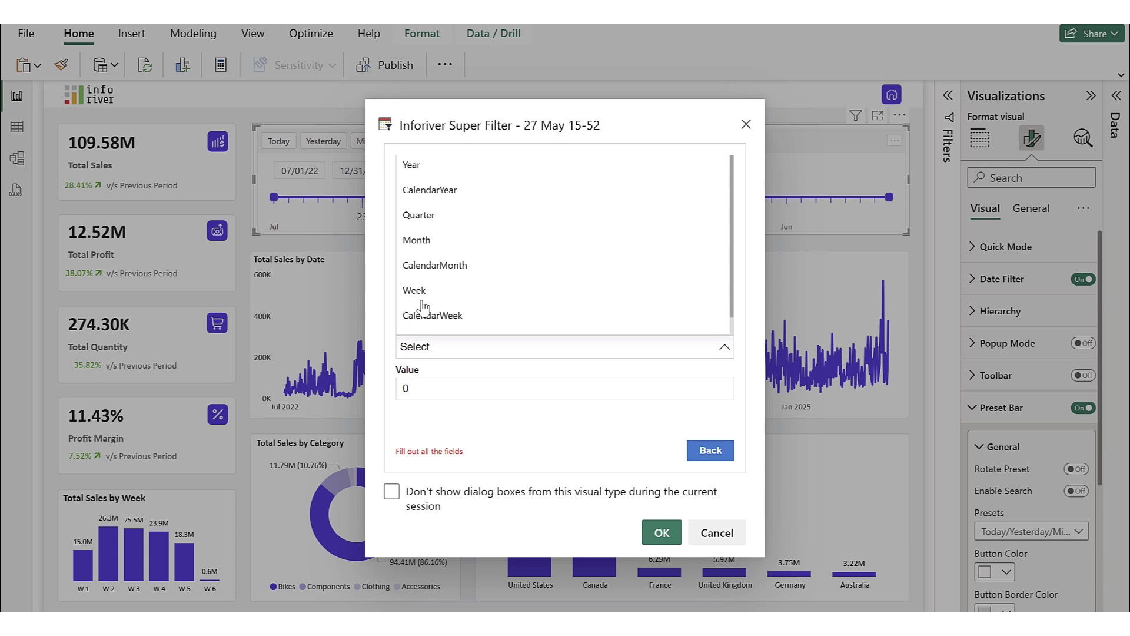
{"action": "scroll", "coordinate": [423, 305], "scroll_direction": "down", "scroll_amount": 1}
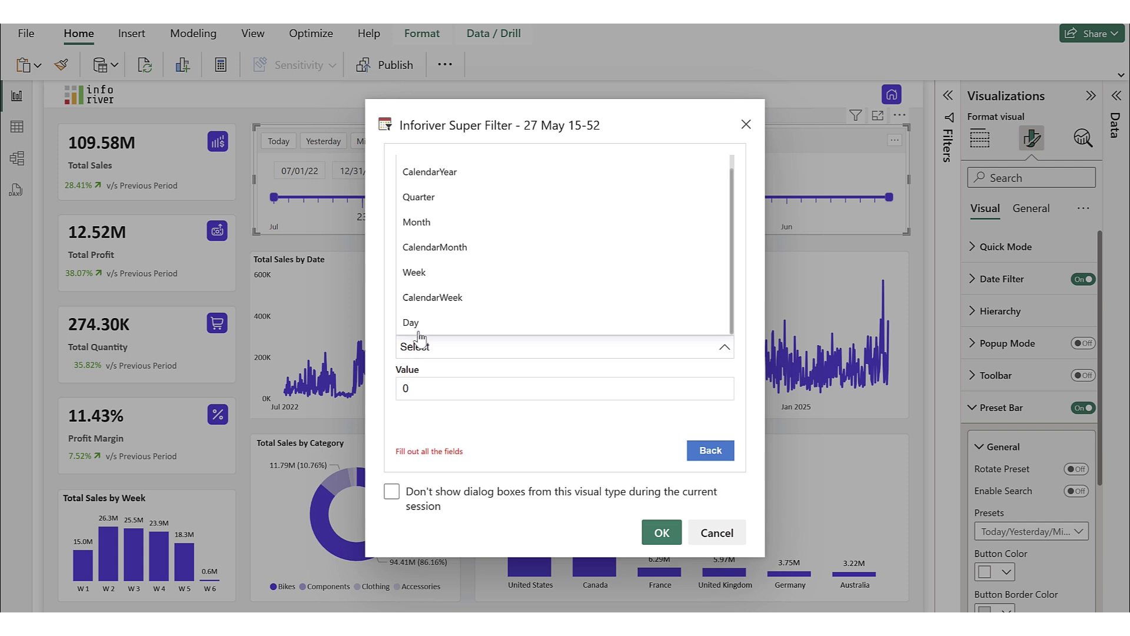
{"action": "left_click", "coordinate": [416, 222]}
{"action": "double_click", "coordinate": [405, 388]}
{"action": "type", "text": "6"}
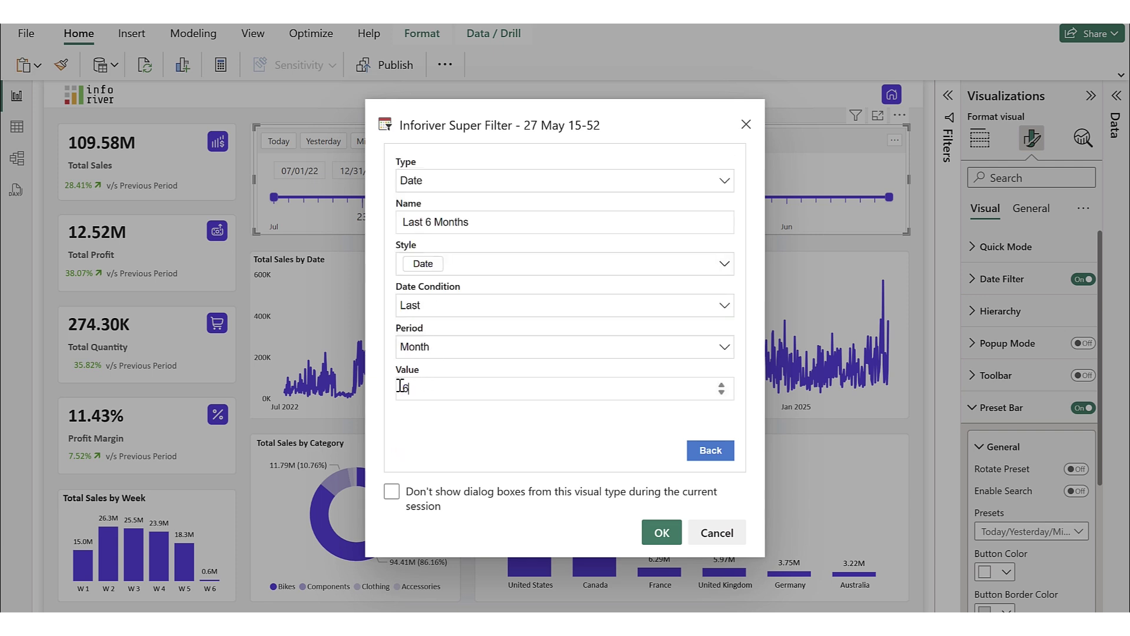
{"action": "left_click", "coordinate": [660, 532]}
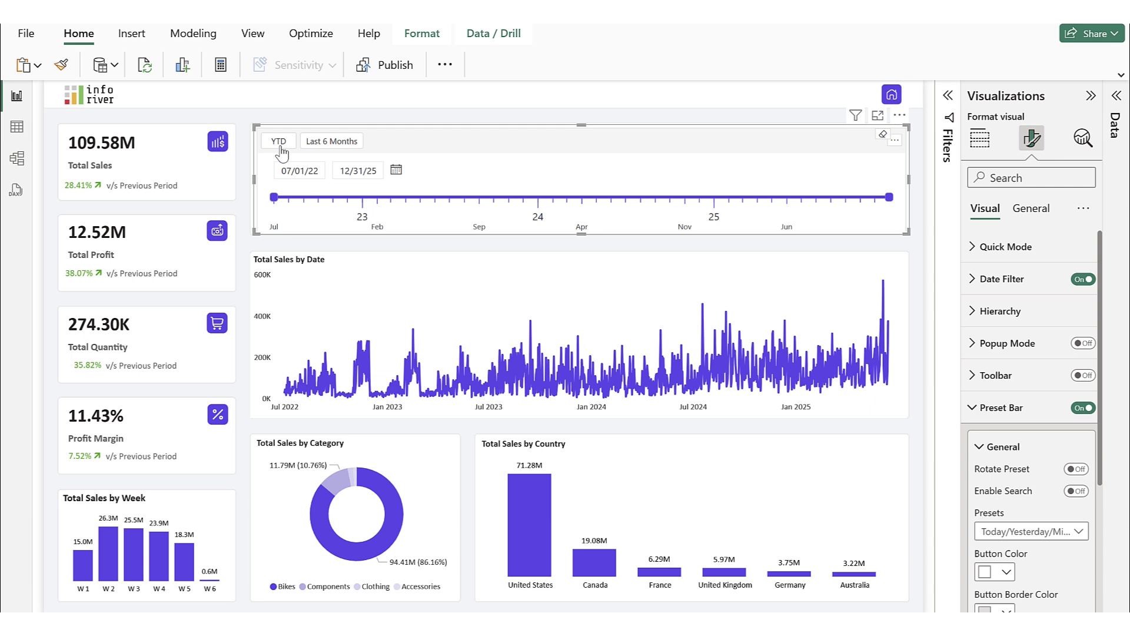
Apply the Last 6 Months preset to the report, then clear it again
{"action": "mouse_move", "coordinate": [319, 150]}
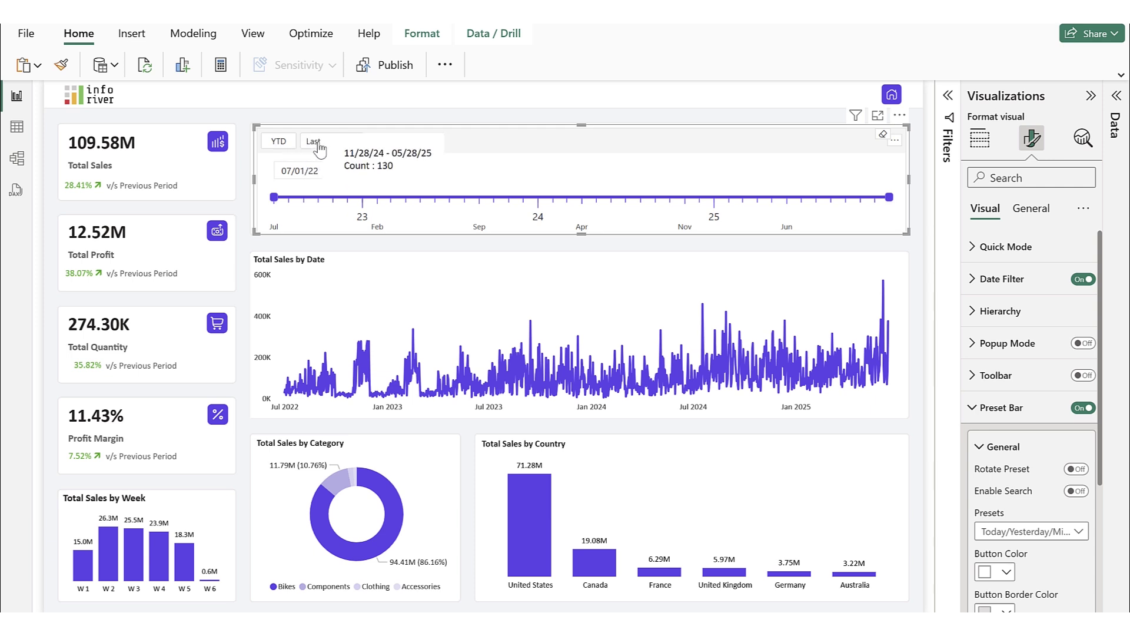
{"action": "left_click", "coordinate": [320, 147]}
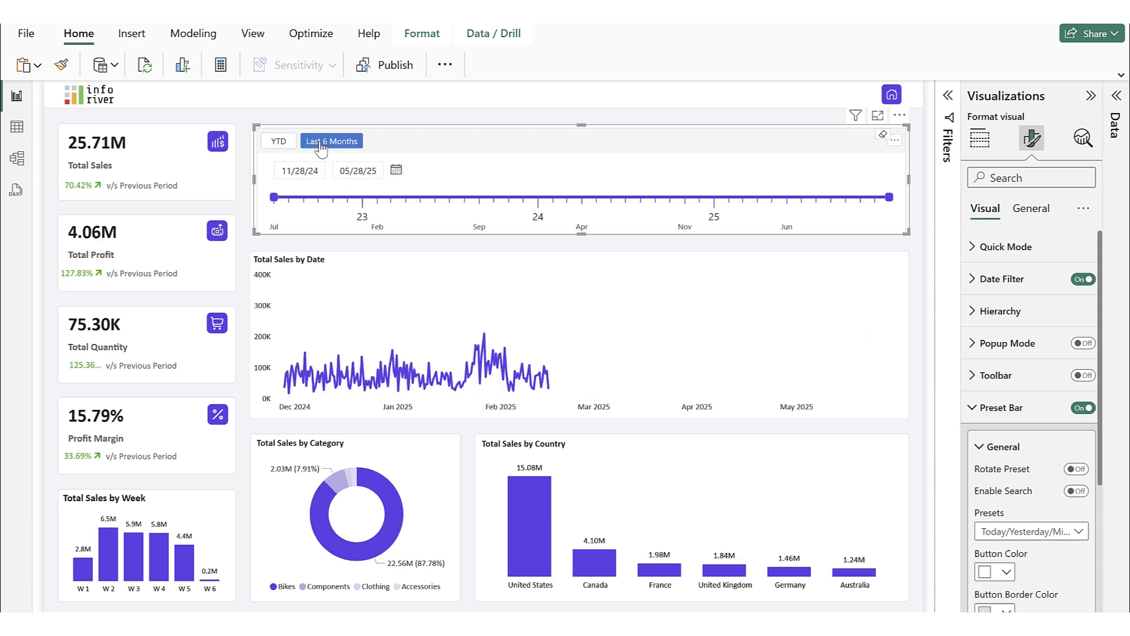
{"action": "left_click", "coordinate": [320, 144]}
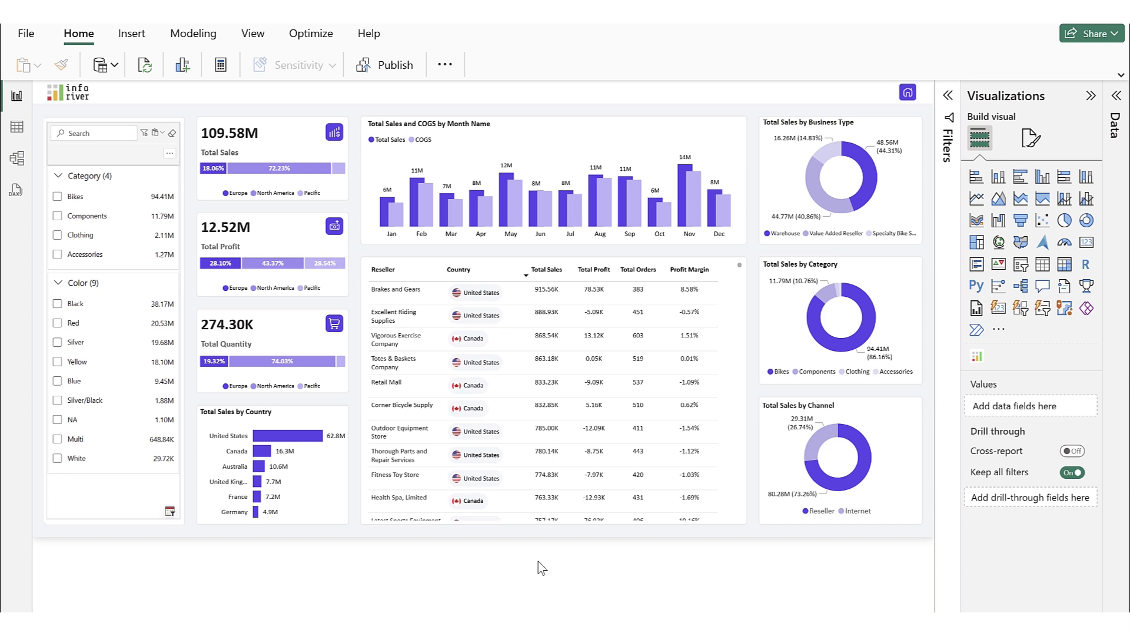
Review the list filter's saved presets, then choose Add Presets on the slicer
{"action": "left_click", "coordinate": [144, 134]}
{"action": "mouse_move", "coordinate": [115, 184]}
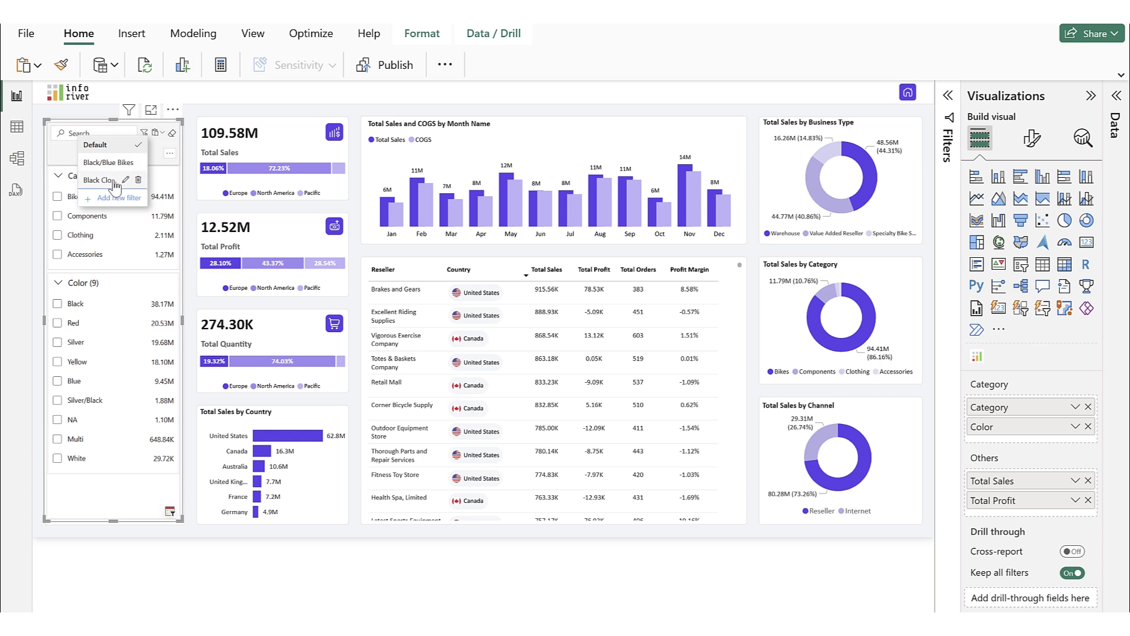
{"action": "left_click", "coordinate": [144, 135]}
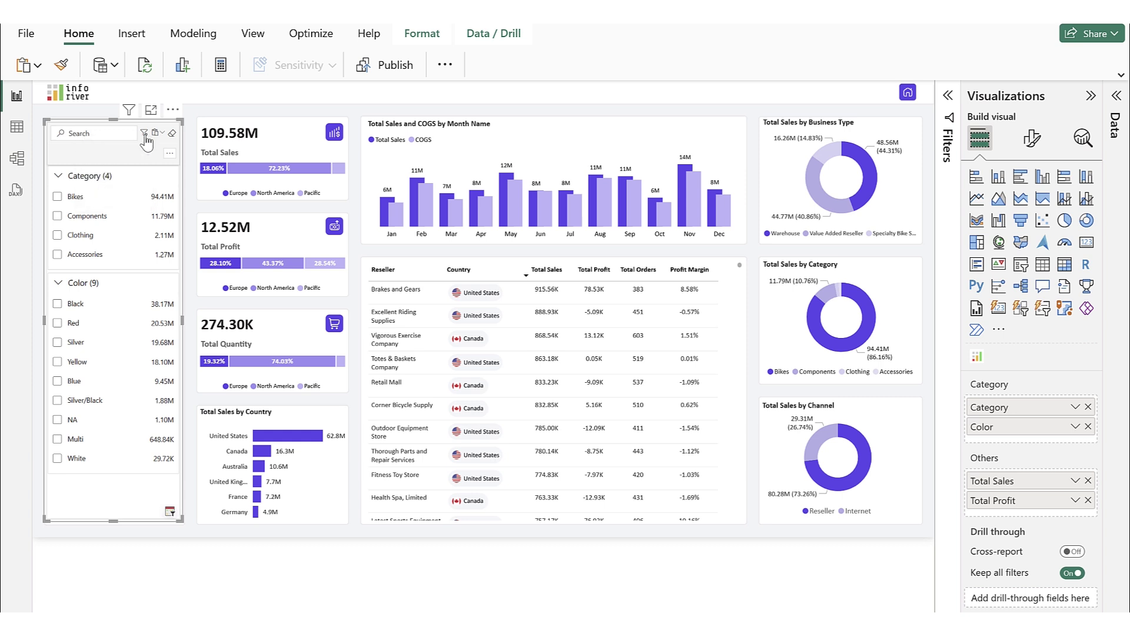
{"action": "left_click", "coordinate": [170, 153]}
{"action": "left_click", "coordinate": [163, 170]}
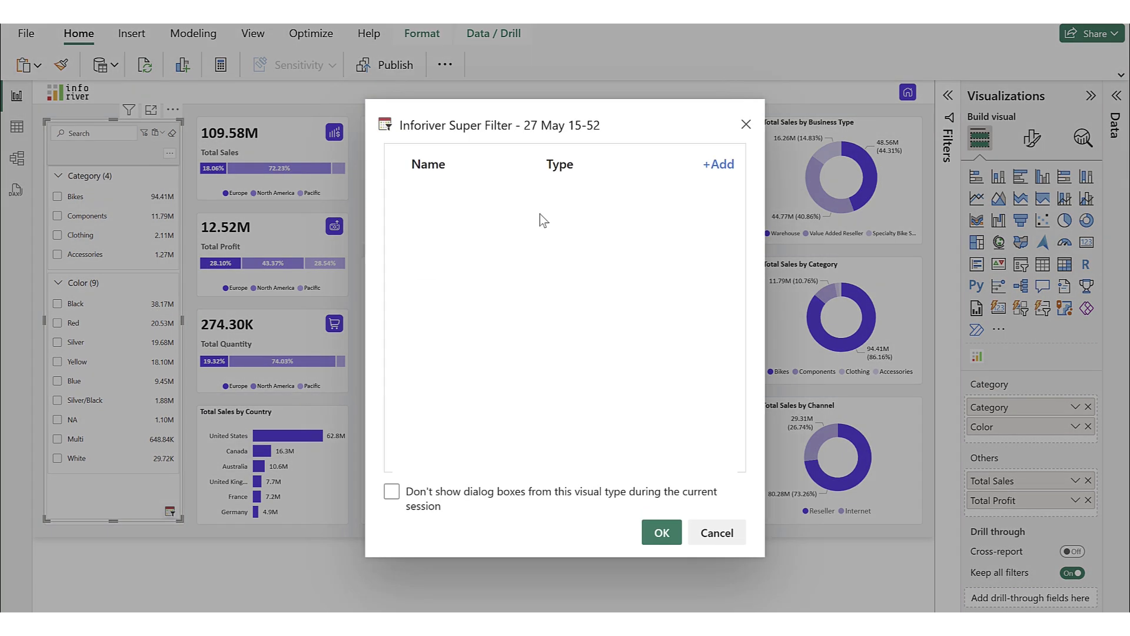
Add a Filter preset using the saved Black/Blue Bikes filter
{"action": "left_click", "coordinate": [718, 165]}
{"action": "left_click", "coordinate": [655, 184]}
{"action": "left_click", "coordinate": [488, 212]}
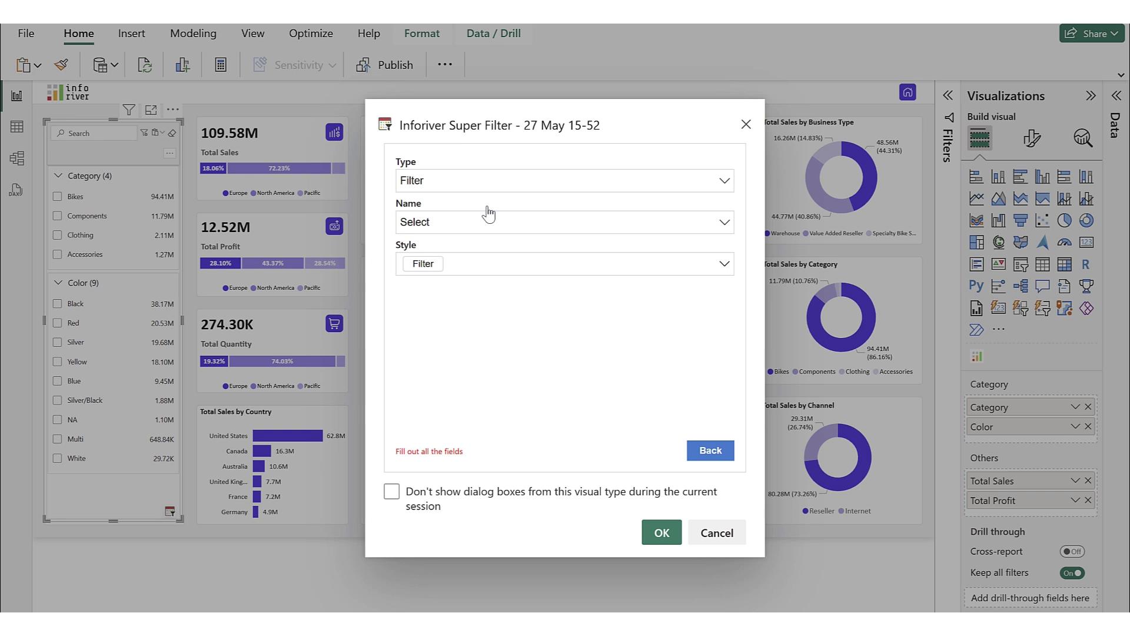
{"action": "left_click", "coordinate": [487, 222]}
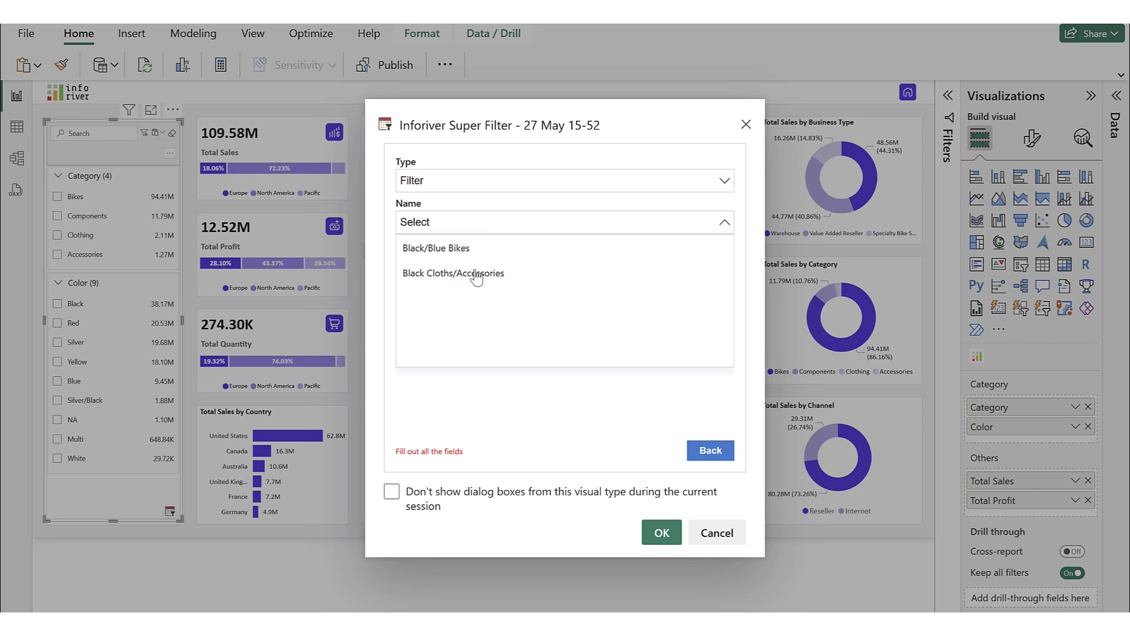
{"action": "left_click", "coordinate": [466, 250]}
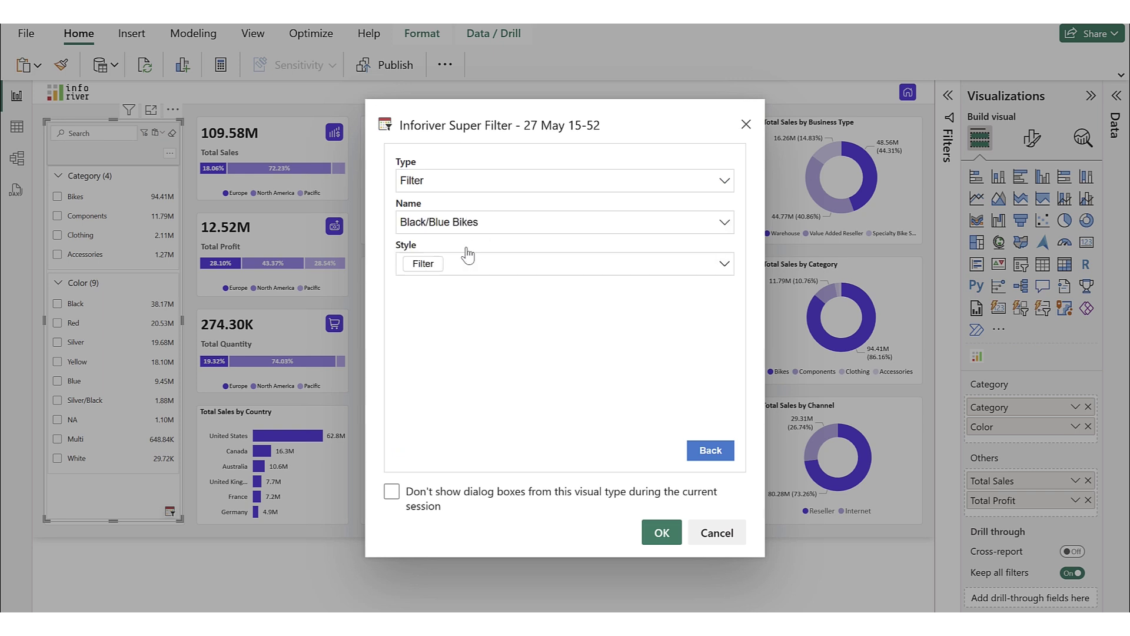
{"action": "left_click", "coordinate": [703, 454]}
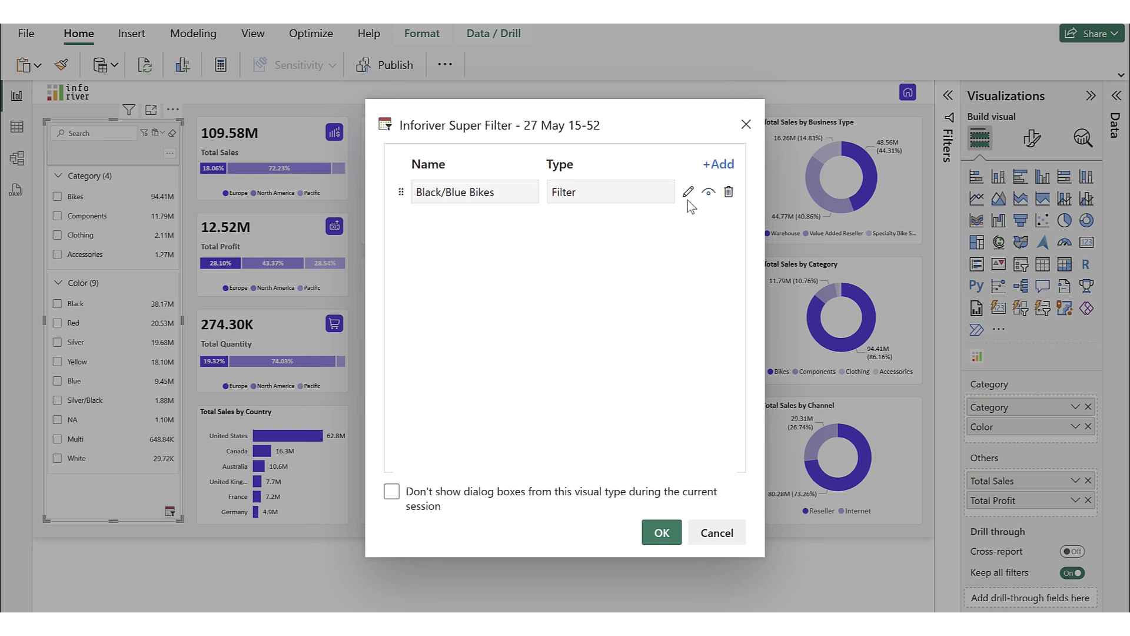
Add a second Filter preset for Black Cloths/Accessories and save the presets
{"action": "left_click", "coordinate": [711, 172]}
{"action": "left_click", "coordinate": [641, 187]}
{"action": "left_click", "coordinate": [539, 208]}
{"action": "left_click", "coordinate": [538, 213]}
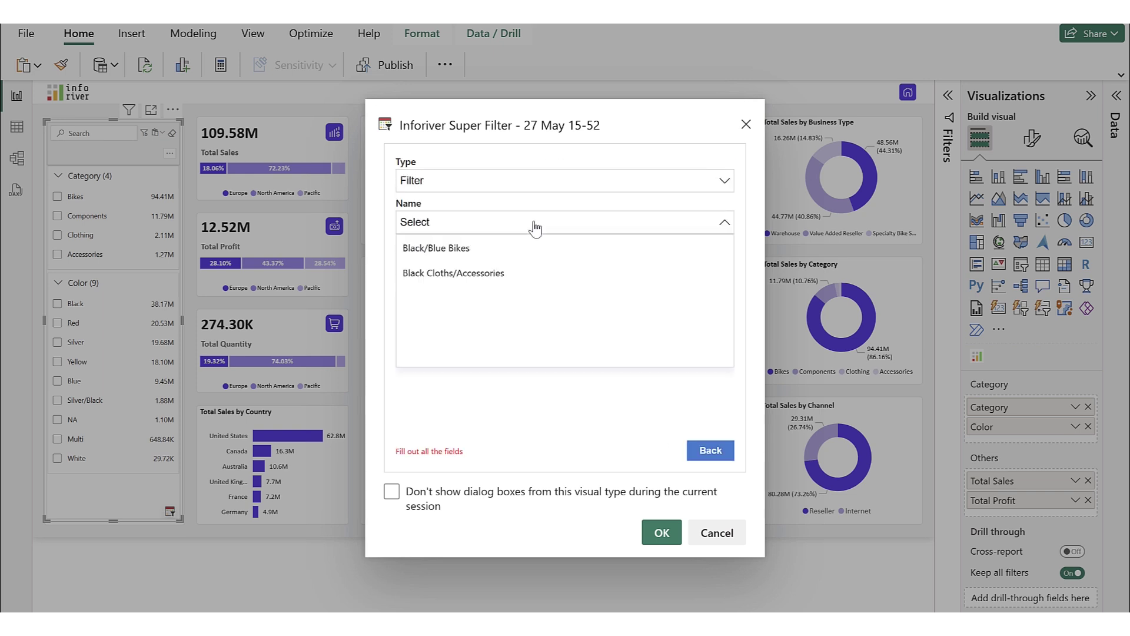
{"action": "left_click", "coordinate": [510, 276]}
{"action": "left_click", "coordinate": [662, 532]}
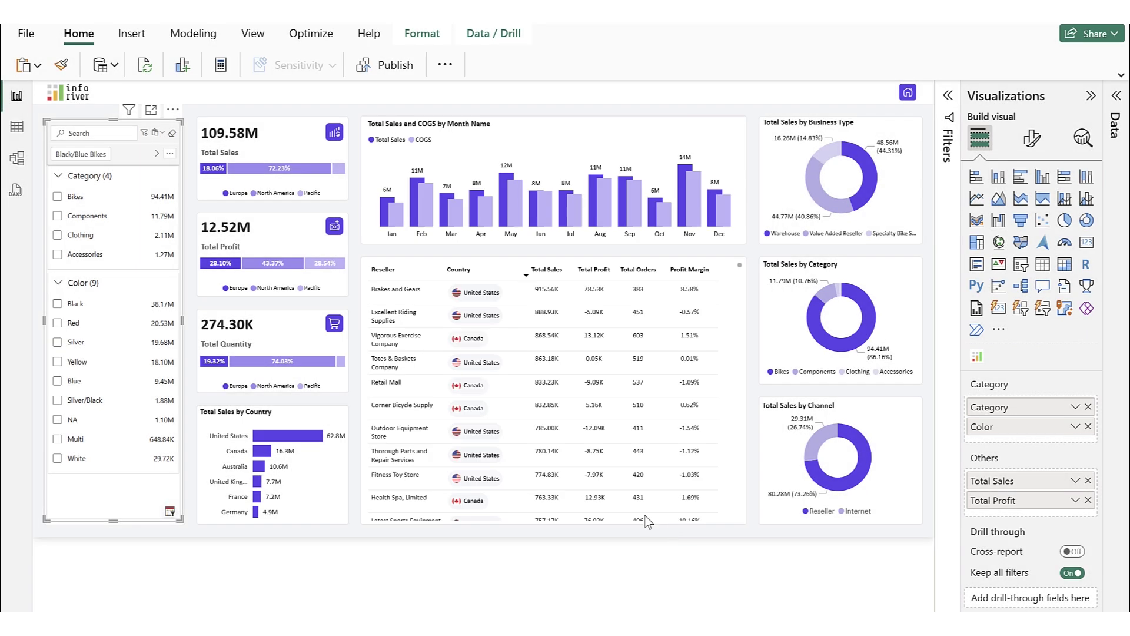
Find and apply the Black/Blue Bikes preset chip, then deselect the slicer
{"action": "left_click", "coordinate": [156, 154]}
{"action": "left_click", "coordinate": [53, 154]}
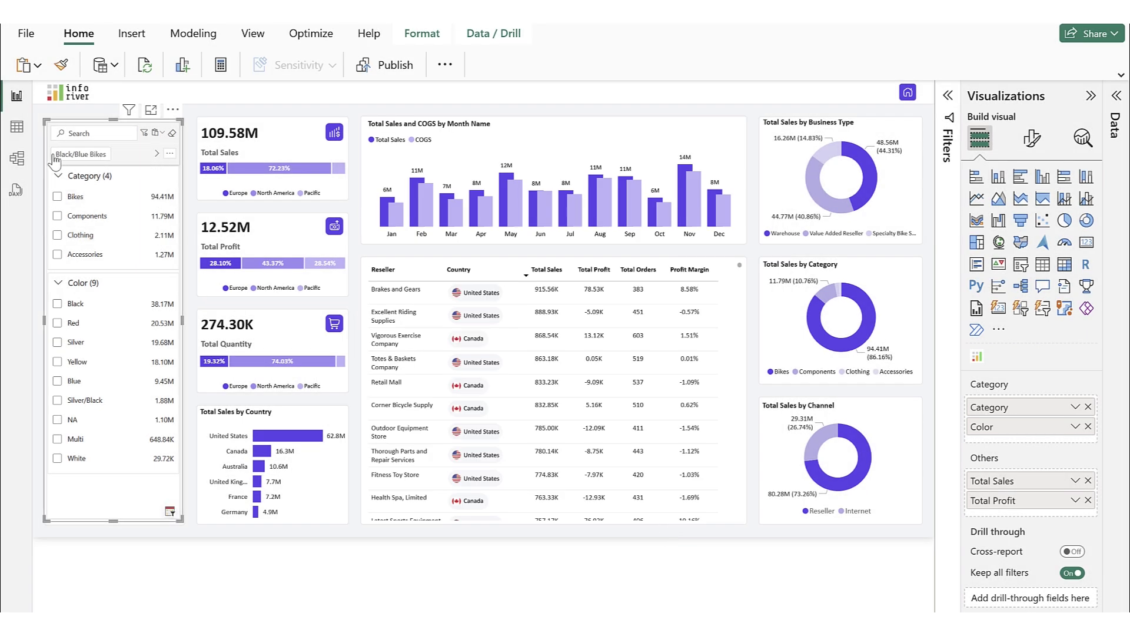
{"action": "left_click", "coordinate": [86, 157]}
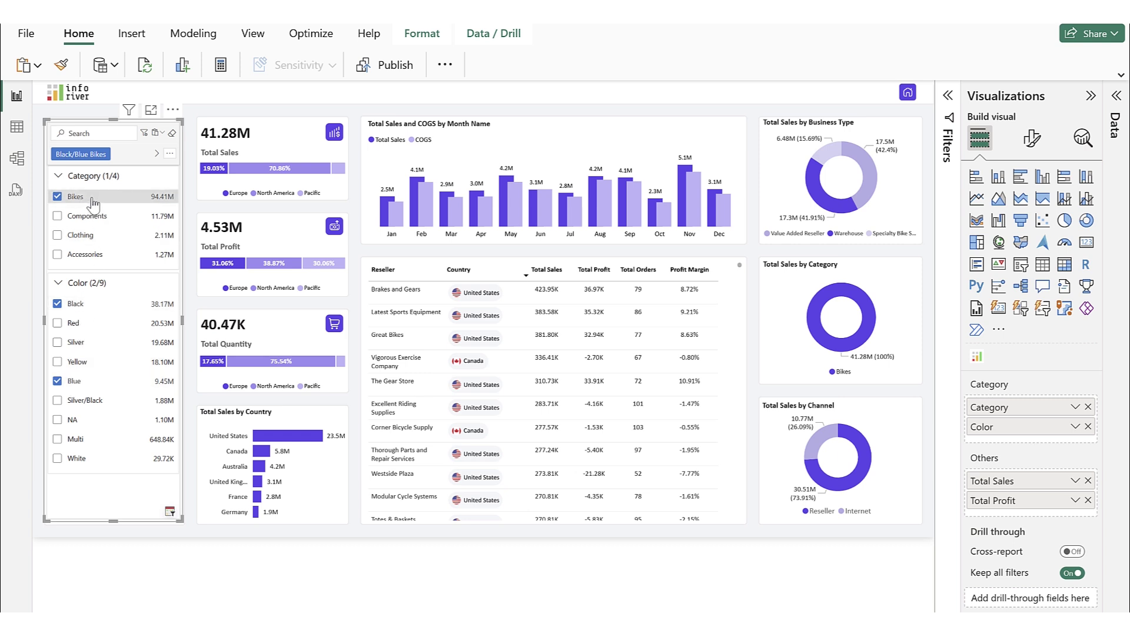
{"action": "left_click", "coordinate": [344, 561]}
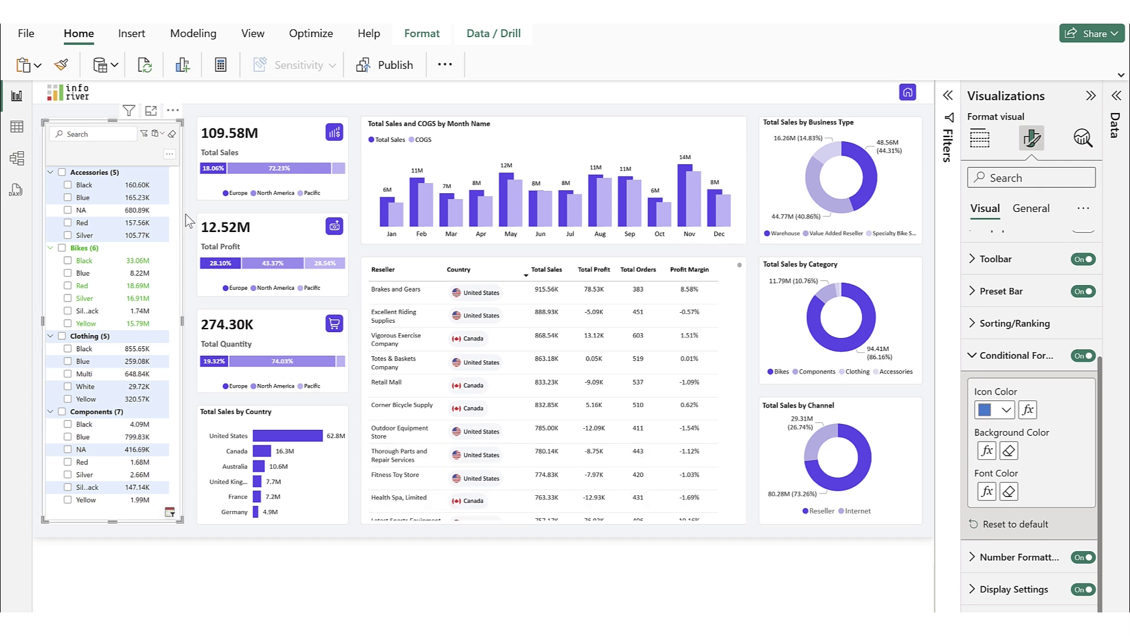
Open the slicer's Add/Import/Export Presets menu
{"action": "left_click", "coordinate": [169, 153]}
Add a Conditional Formatting preset named 'Sales < 500K' using Background Color, and save it
{"action": "left_click", "coordinate": [154, 174]}
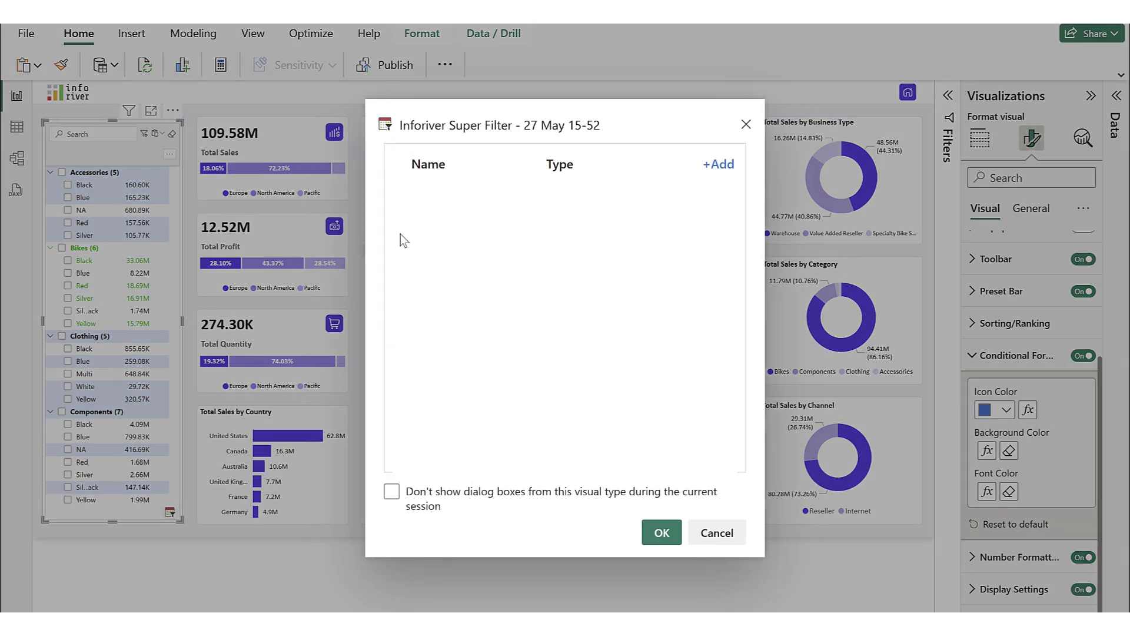
{"action": "left_click", "coordinate": [718, 166]}
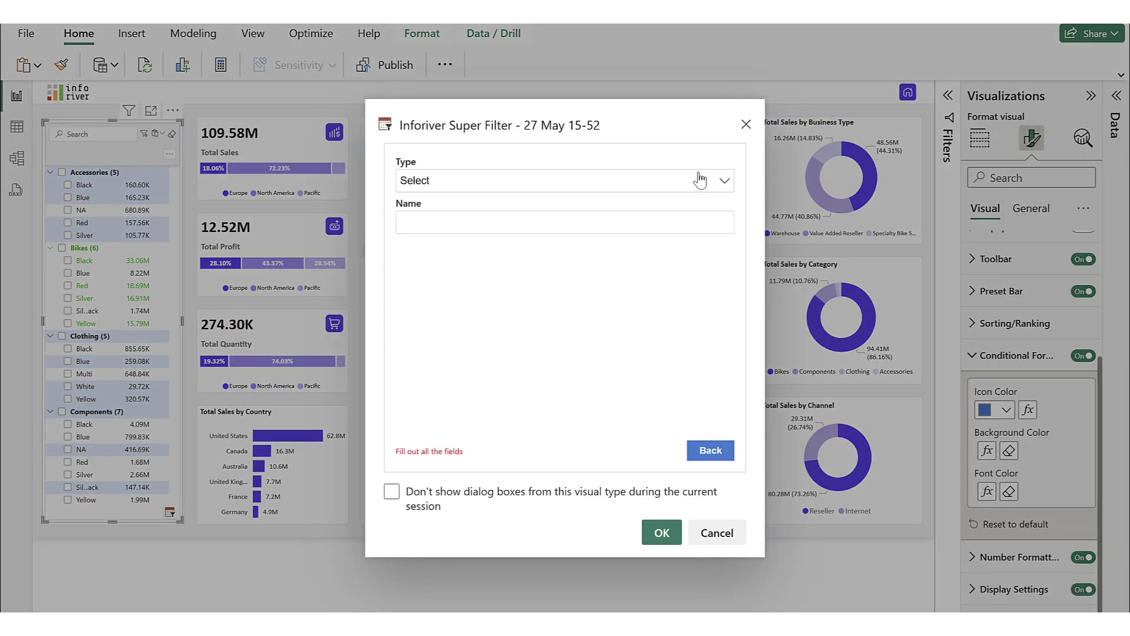
{"action": "left_click", "coordinate": [606, 180]}
{"action": "left_click", "coordinate": [469, 232]}
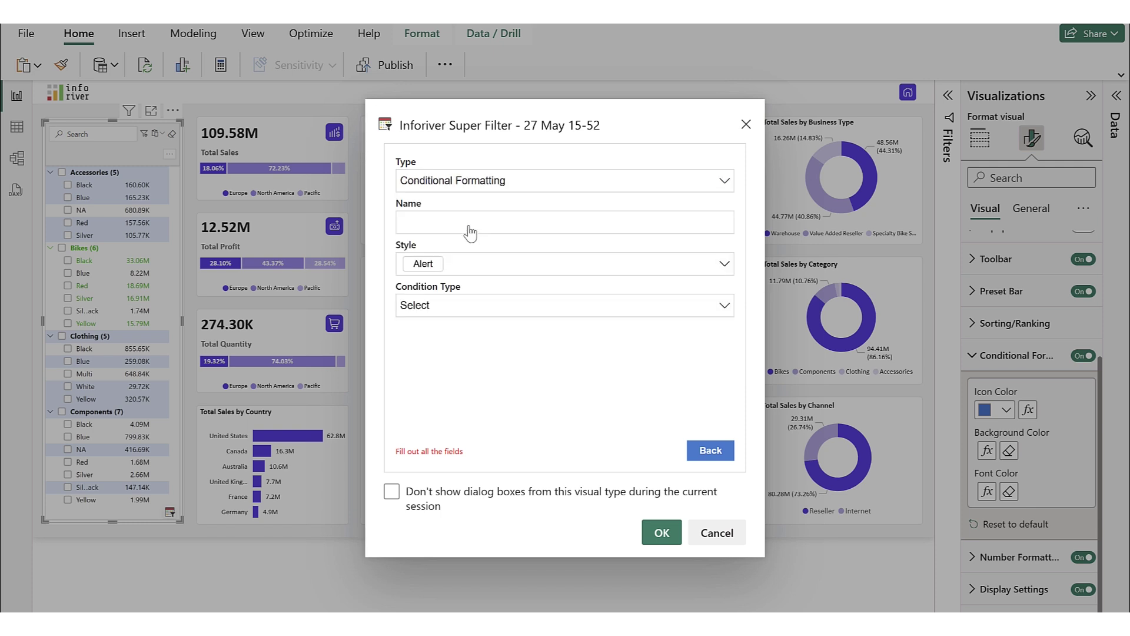
{"action": "left_click", "coordinate": [470, 225]}
{"action": "type", "text": "Sales < 500K"}
{"action": "left_click", "coordinate": [486, 310]}
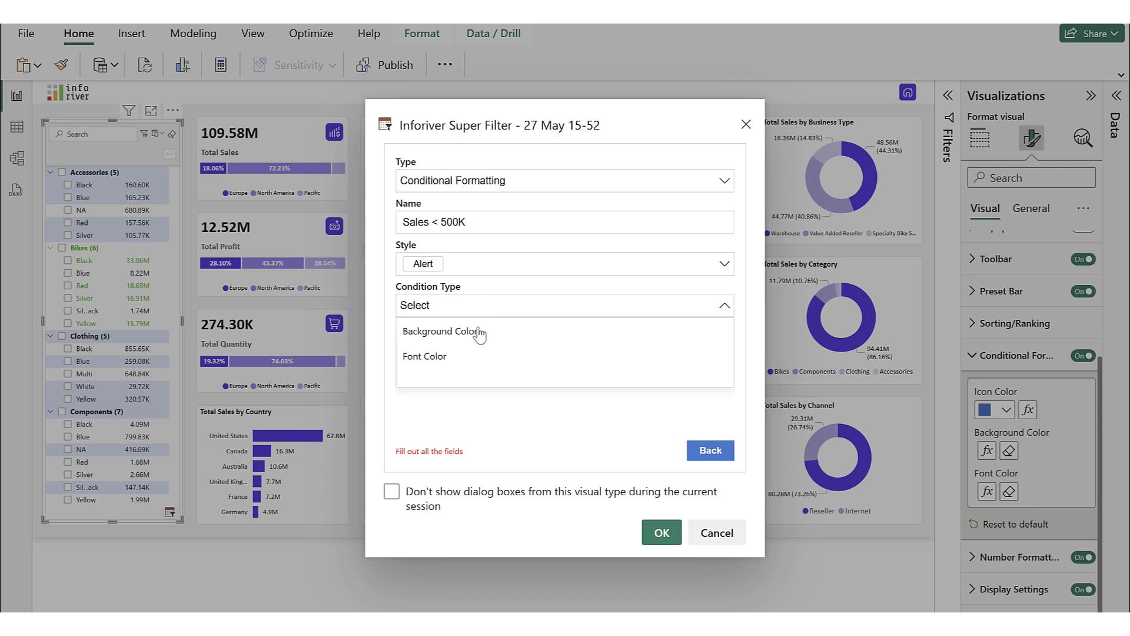
{"action": "left_click", "coordinate": [479, 330]}
{"action": "left_click", "coordinate": [660, 533]}
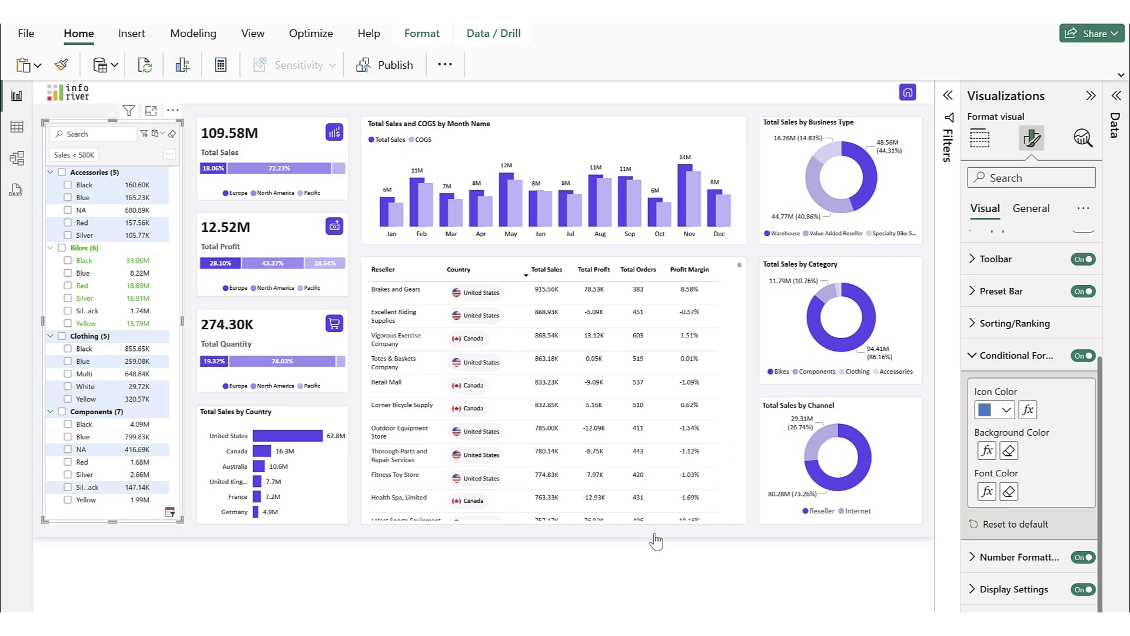
Apply the Sales < 500K preset chip and deselect the slicer
{"action": "left_click", "coordinate": [96, 157]}
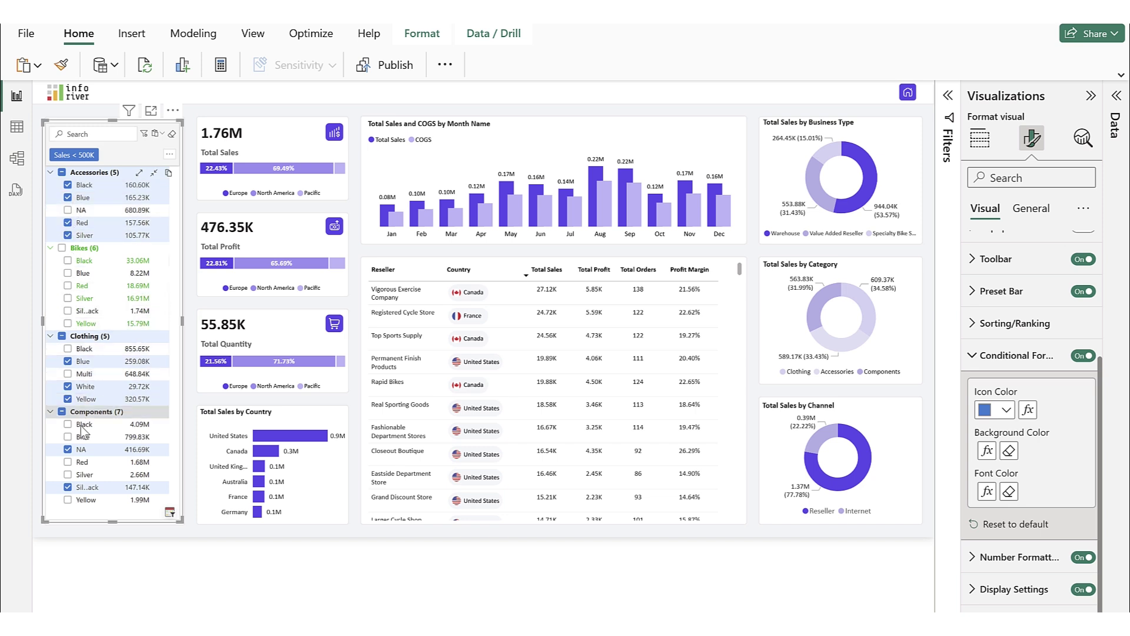
{"action": "left_click", "coordinate": [528, 567]}
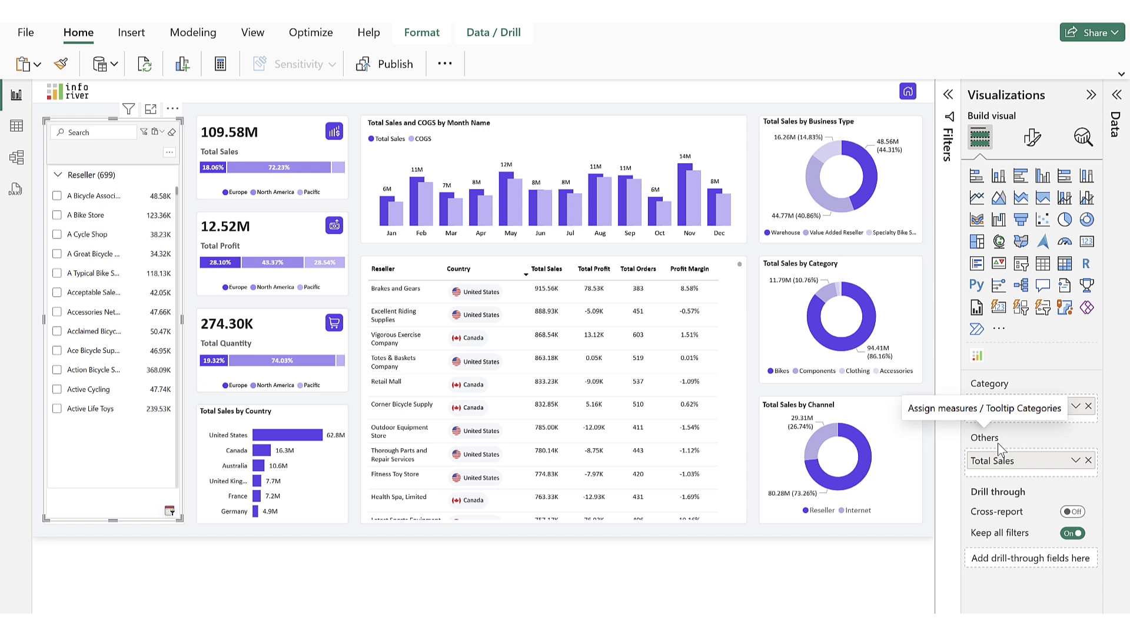
Add a new Rank preset named 'Top 3 Resellers' to the reseller Super Filter
{"action": "left_click", "coordinate": [169, 153]}
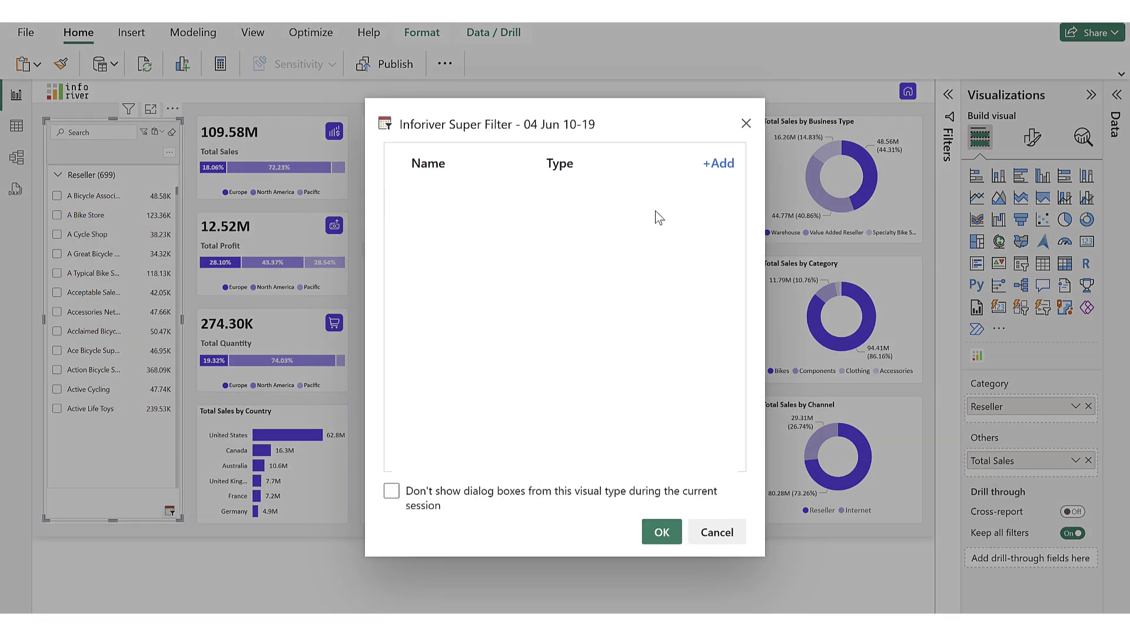
{"action": "left_click", "coordinate": [723, 165]}
{"action": "left_click", "coordinate": [684, 181]}
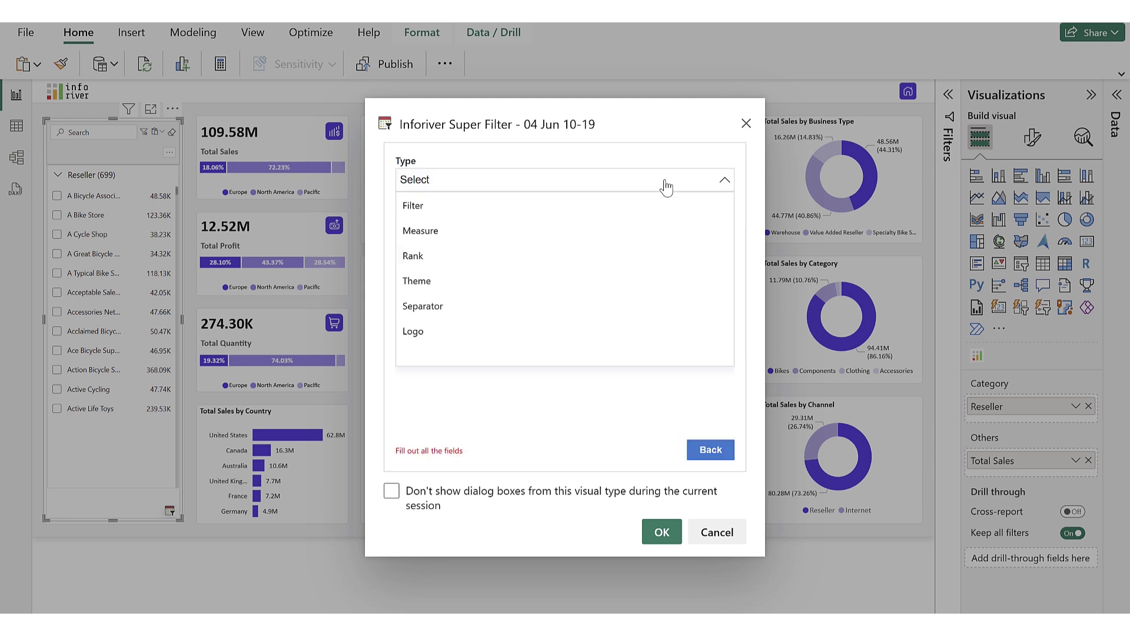
{"action": "left_click", "coordinate": [436, 254]}
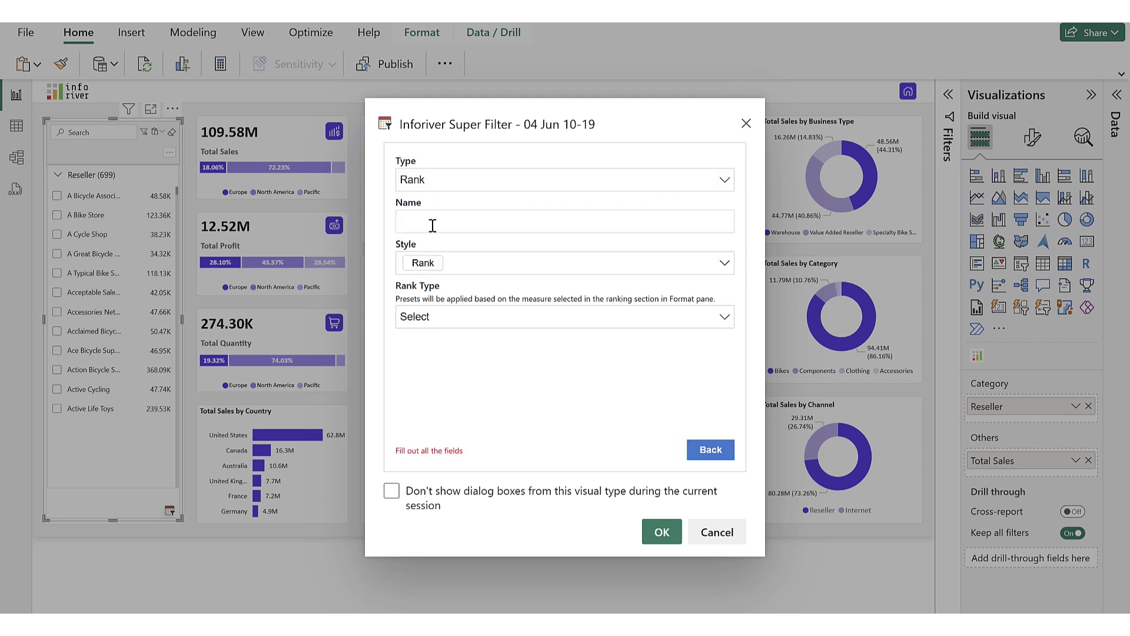
{"action": "left_click", "coordinate": [432, 225]}
{"action": "type", "text": "Top 3 Resellers"}
Make Top 3 Resellers a Predefined Top N rank with value 3
{"action": "left_click", "coordinate": [440, 324]}
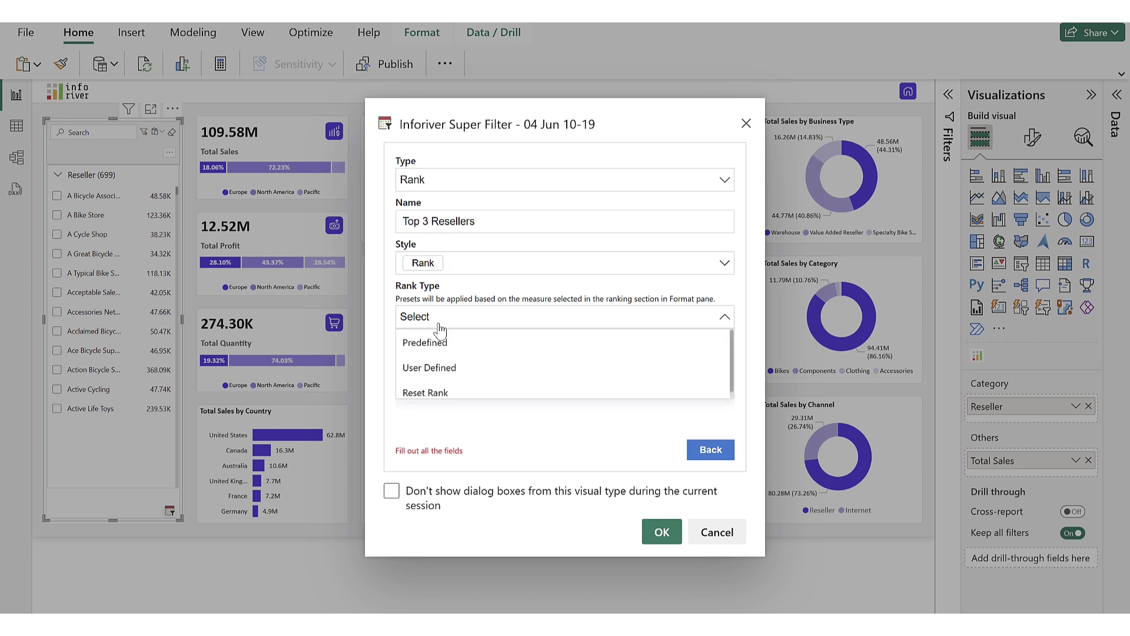
{"action": "left_click", "coordinate": [448, 360]}
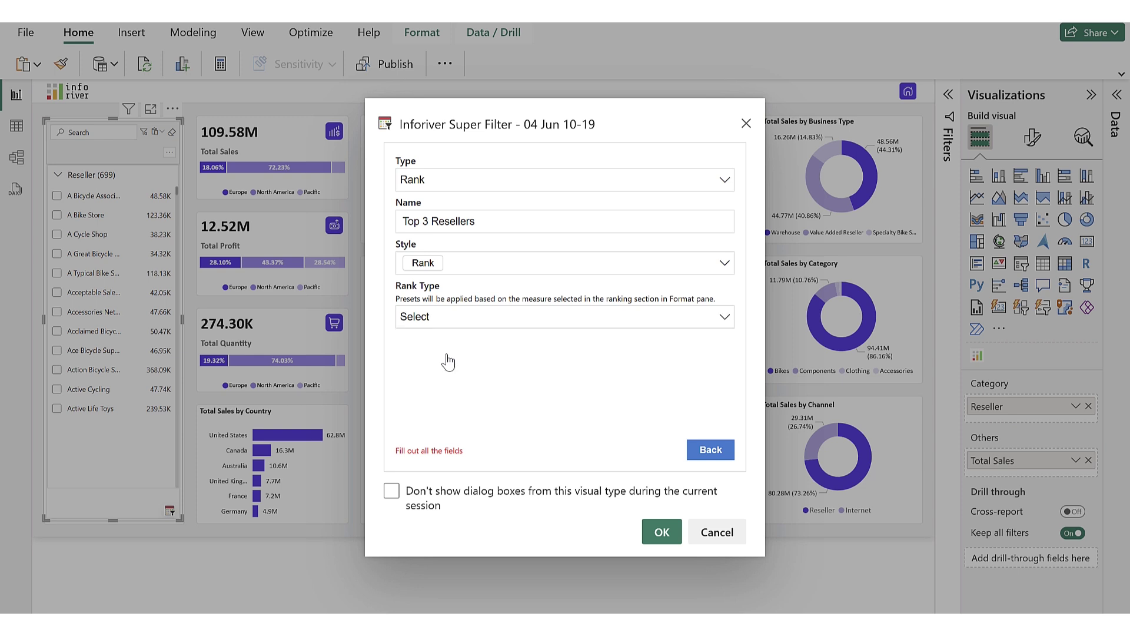
{"action": "left_click", "coordinate": [437, 325]}
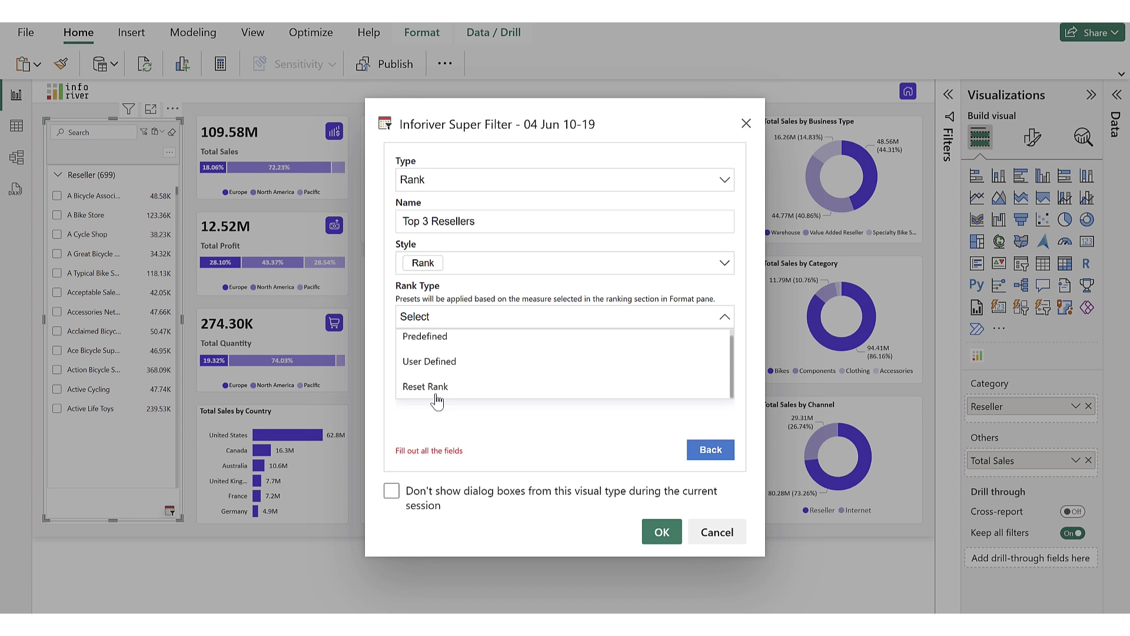
{"action": "left_click", "coordinate": [434, 341]}
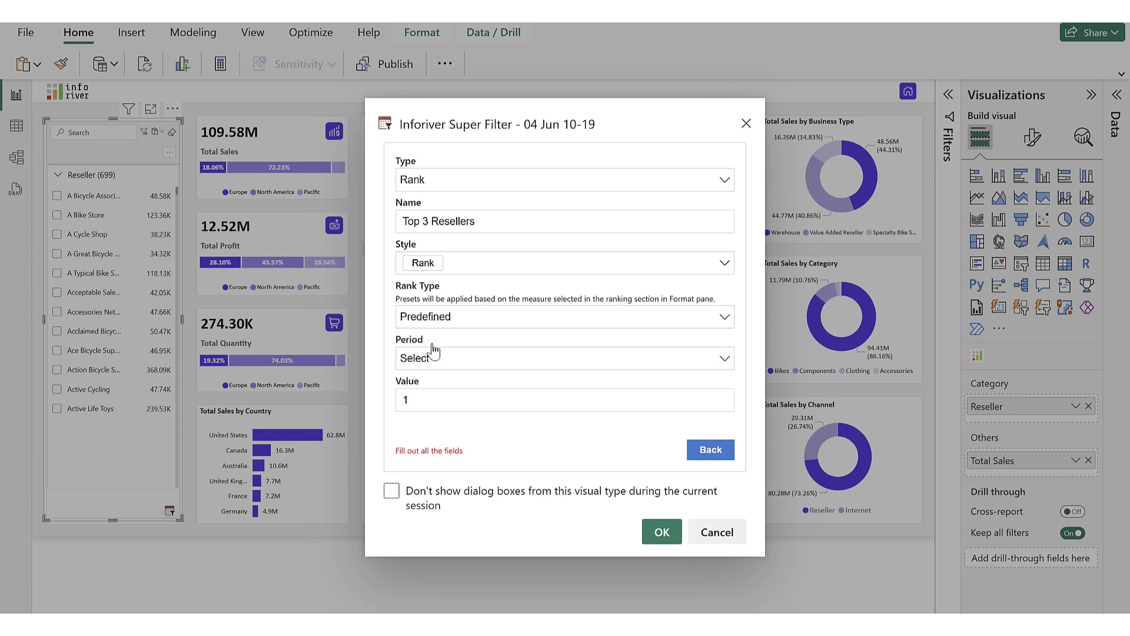
{"action": "left_click", "coordinate": [437, 363]}
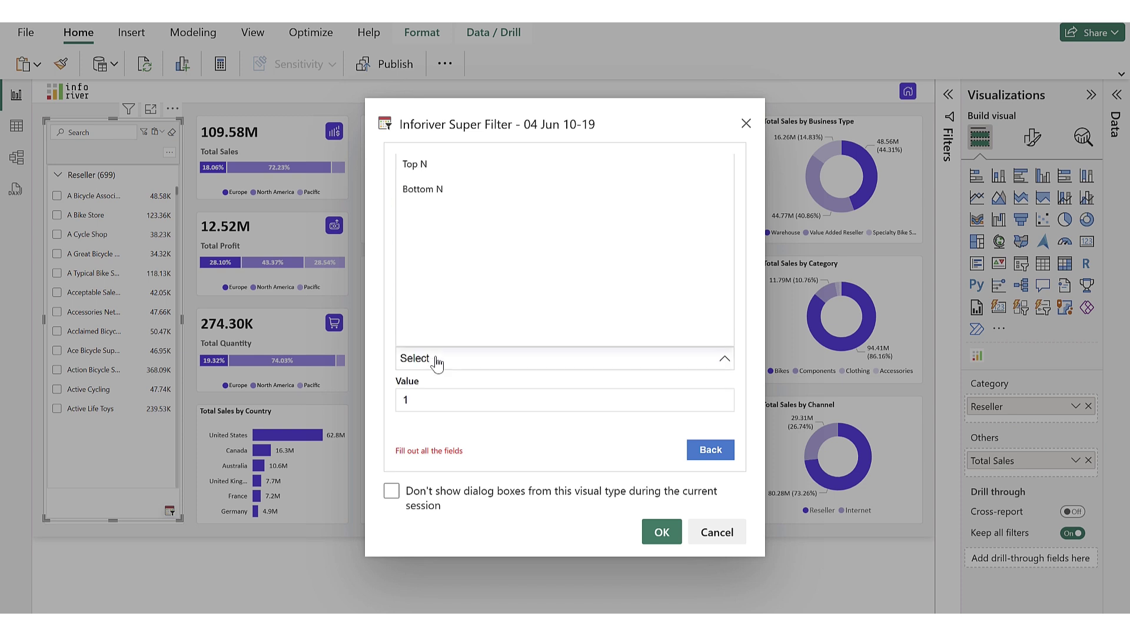
{"action": "left_click", "coordinate": [419, 170]}
{"action": "left_click_drag", "start_coordinate": [427, 394], "coordinate": [391, 400]}
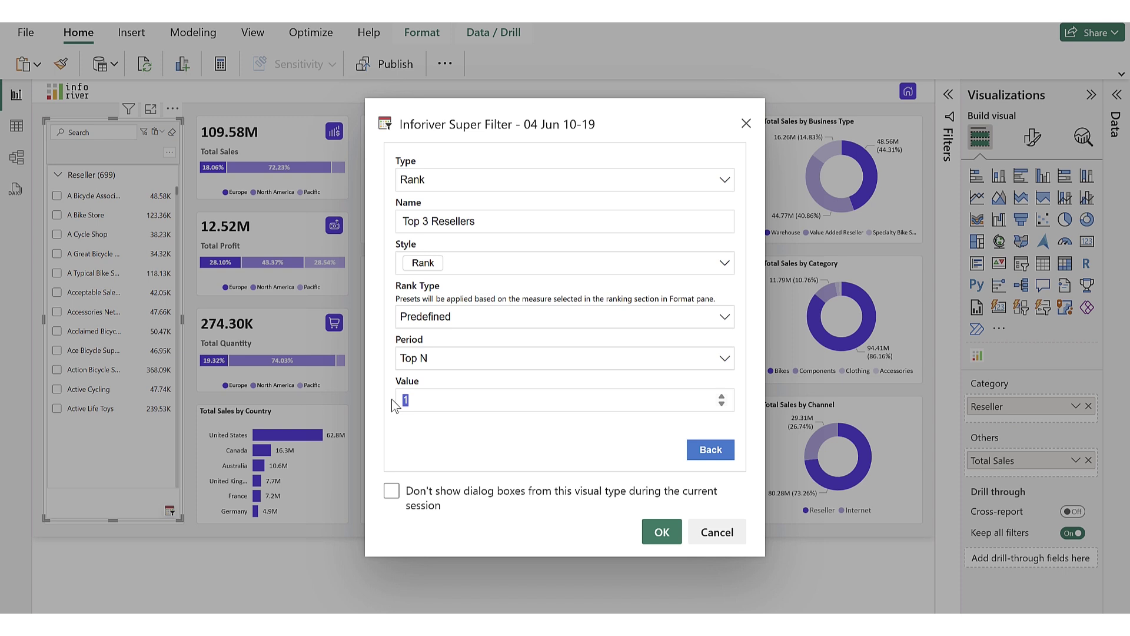
{"action": "left_click", "coordinate": [698, 450]}
Add a User Defined Rank preset named 'Dynamic Ranking' and save the presets
{"action": "left_click", "coordinate": [719, 163]}
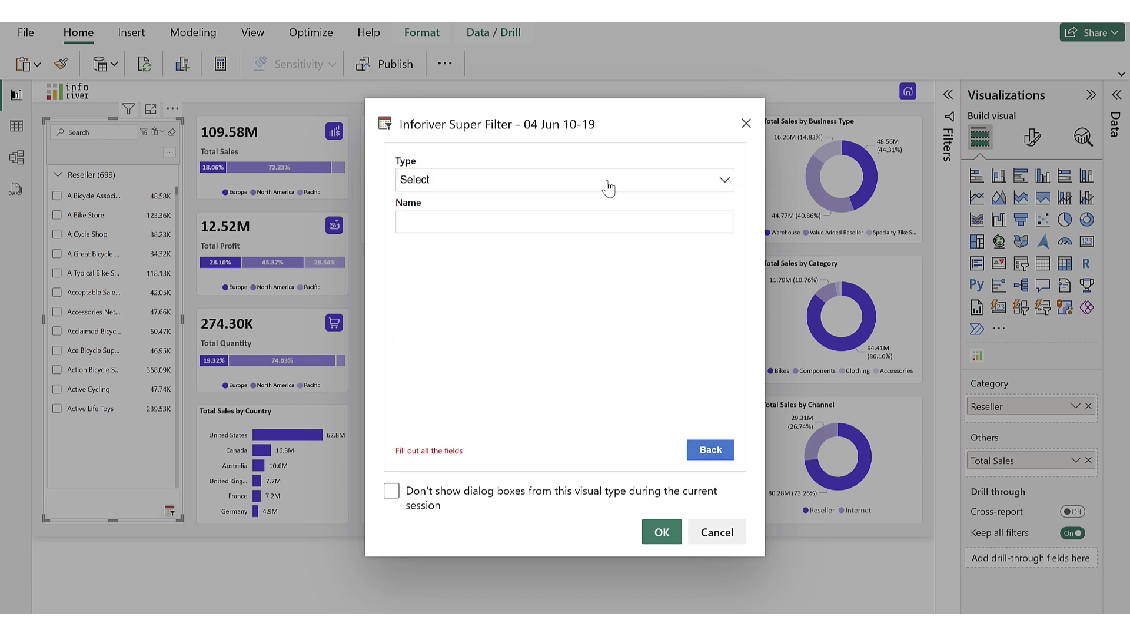
{"action": "left_click", "coordinate": [609, 187]}
{"action": "left_click", "coordinate": [424, 256]}
{"action": "left_click", "coordinate": [423, 223]}
{"action": "type", "text": "Dynamic Ranking"}
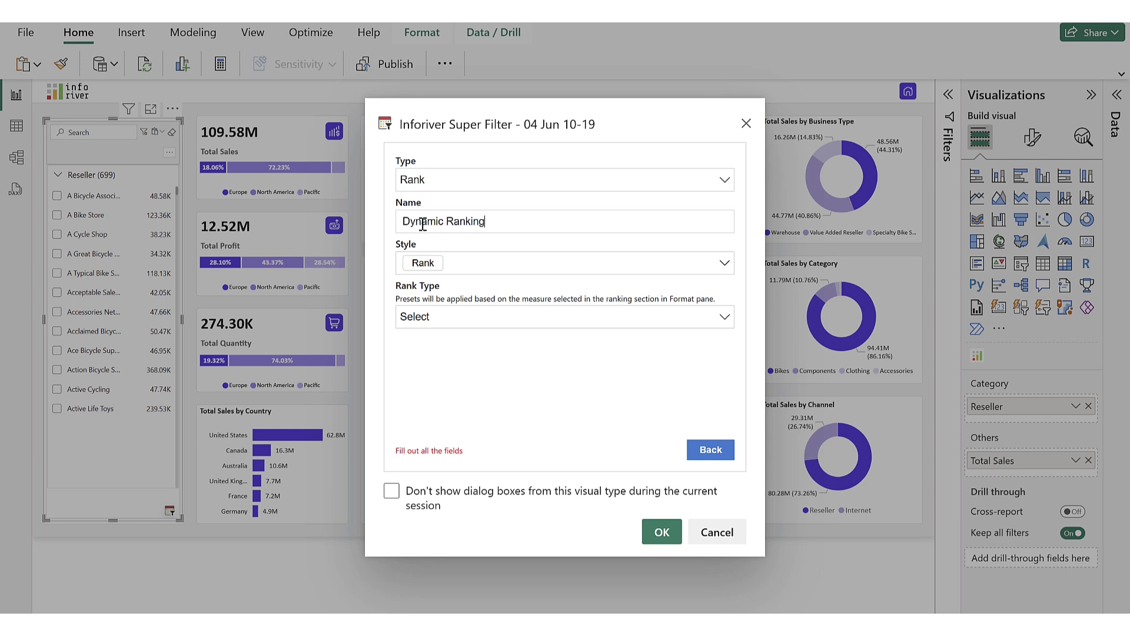
{"action": "left_click", "coordinate": [438, 321]}
{"action": "left_click", "coordinate": [440, 370]}
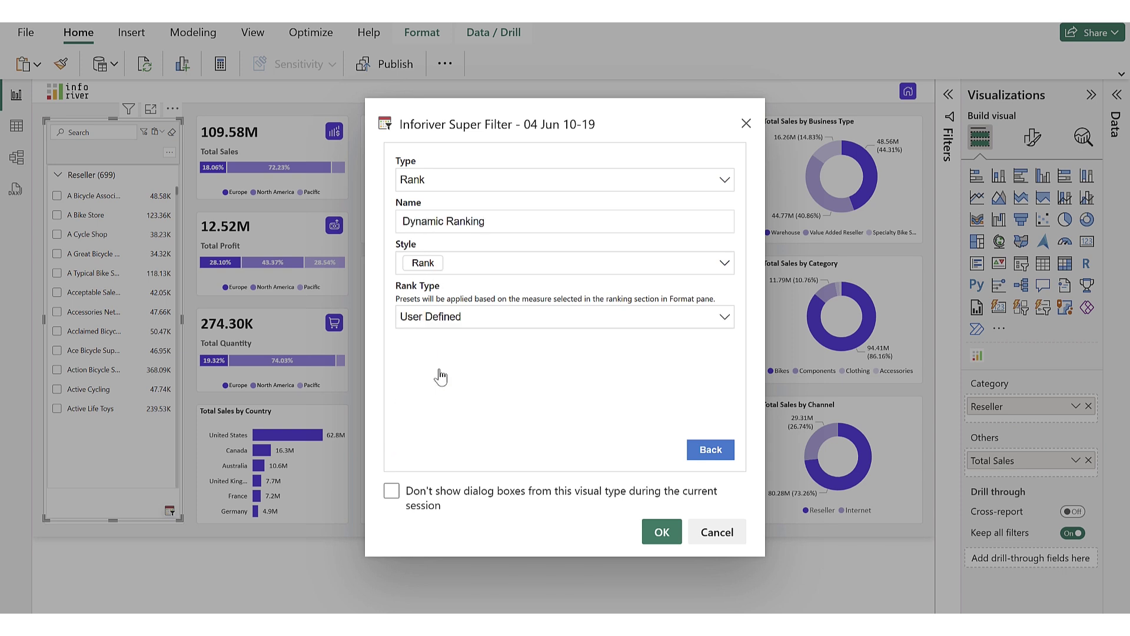
{"action": "left_click", "coordinate": [673, 531]}
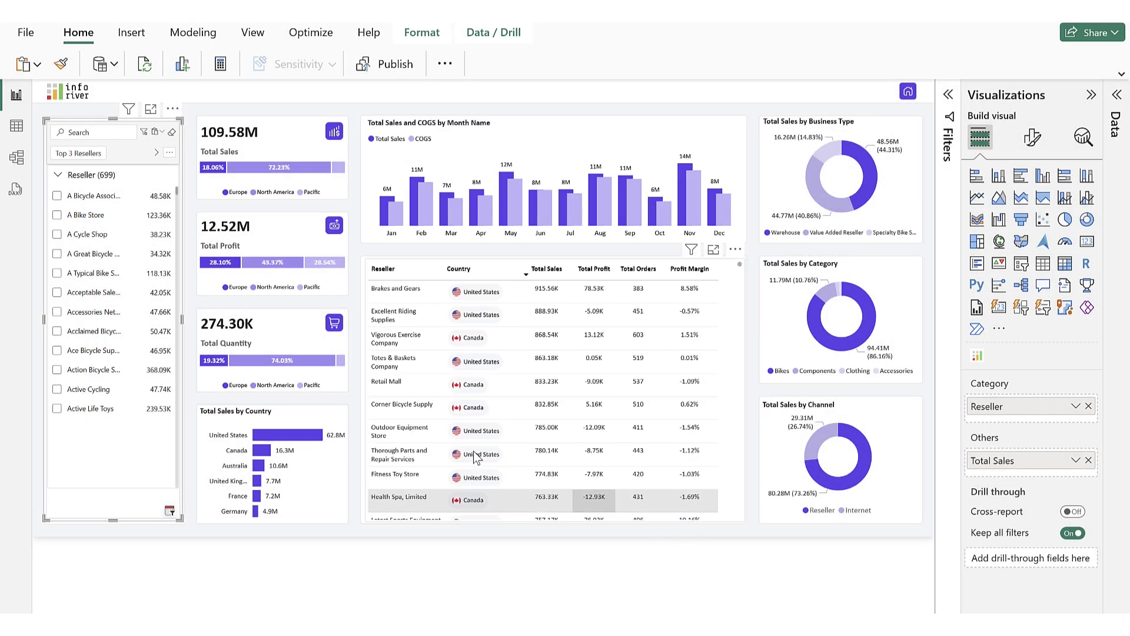
Apply the Top 3 Resellers preset, then turn it off and switch to Dynamic Ranking
{"action": "left_click", "coordinate": [89, 156]}
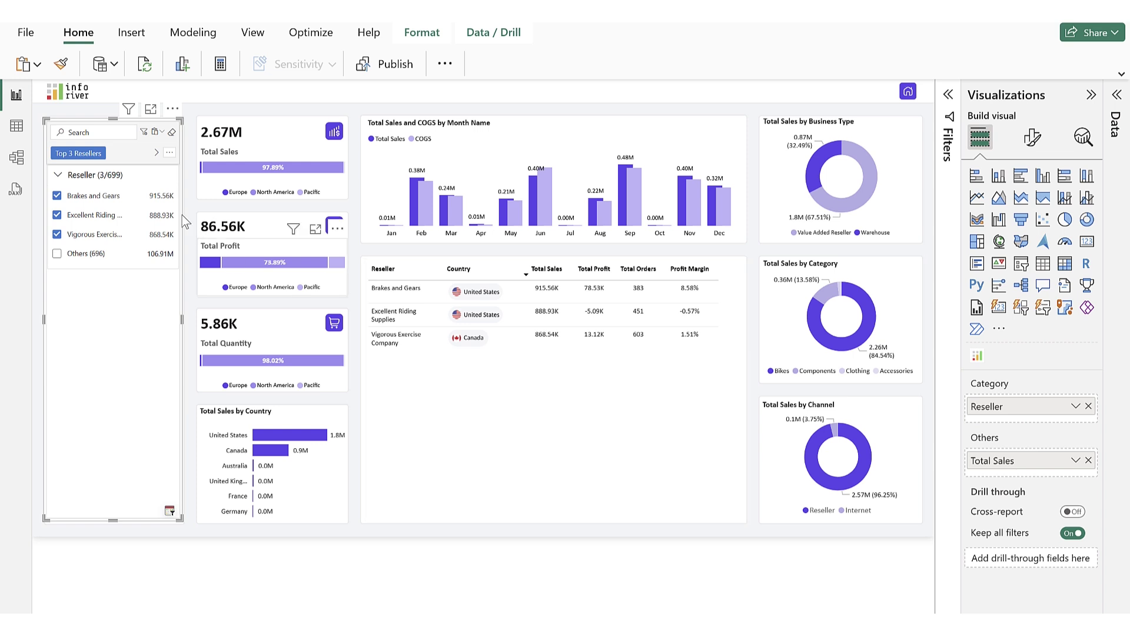
{"action": "left_click", "coordinate": [104, 157]}
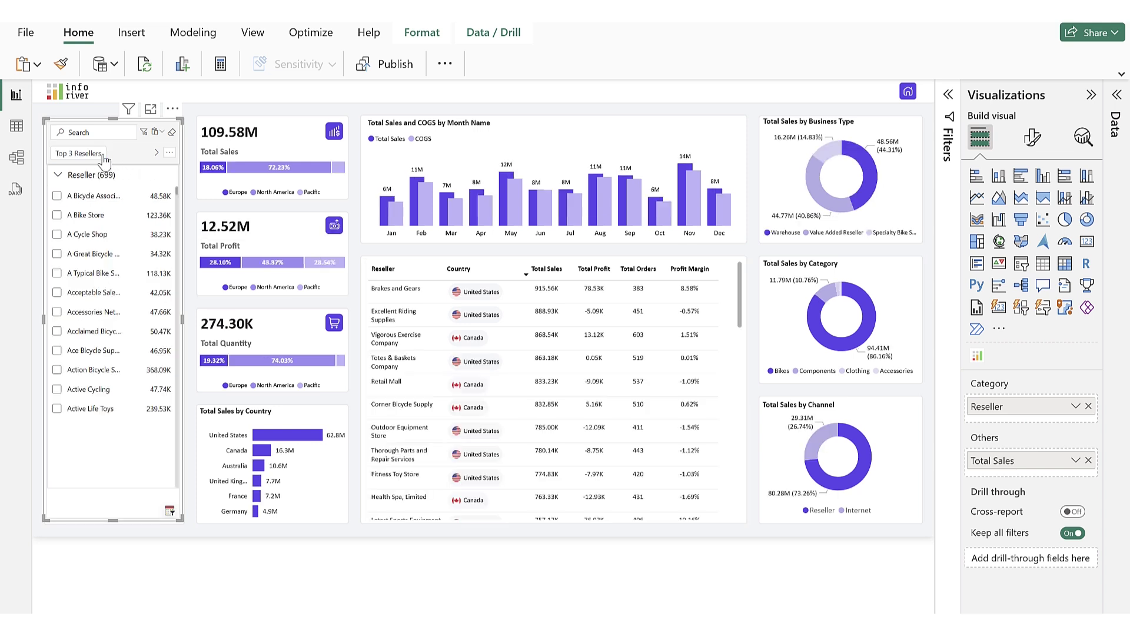
{"action": "left_click", "coordinate": [157, 155]}
Apply Dynamic Ranking with the rank type set to Bottom N
{"action": "left_click", "coordinate": [100, 154]}
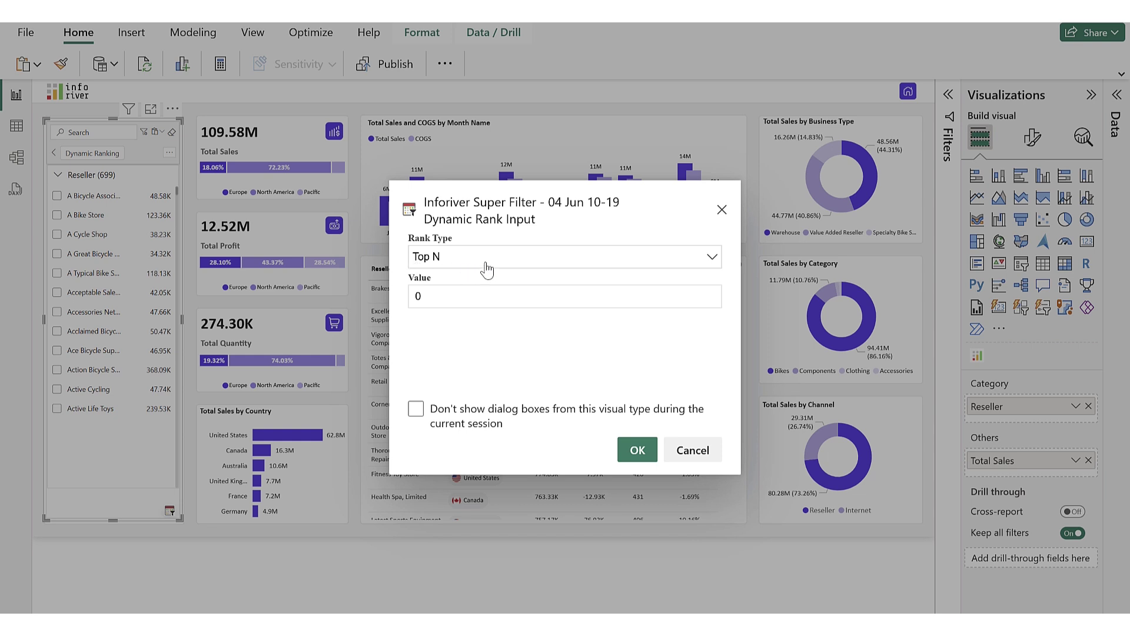
{"action": "left_click", "coordinate": [486, 269]}
{"action": "left_click", "coordinate": [449, 304]}
{"action": "left_click", "coordinate": [625, 453]}
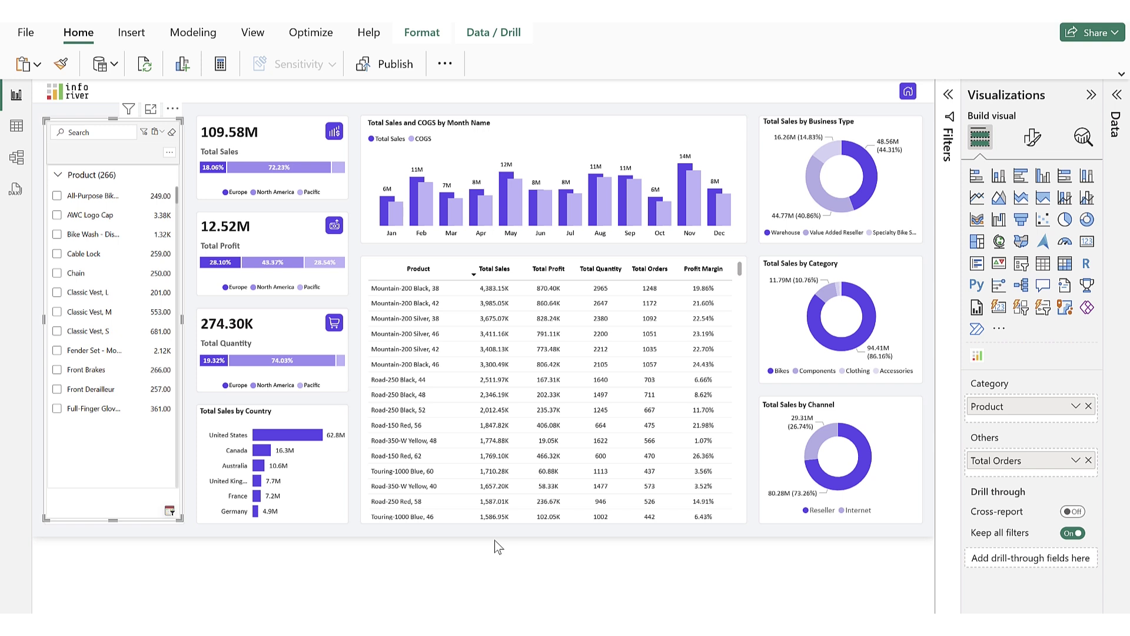
Add a new Measure preset named 'Orders > 2K' to the product slicer
{"action": "left_click", "coordinate": [170, 155]}
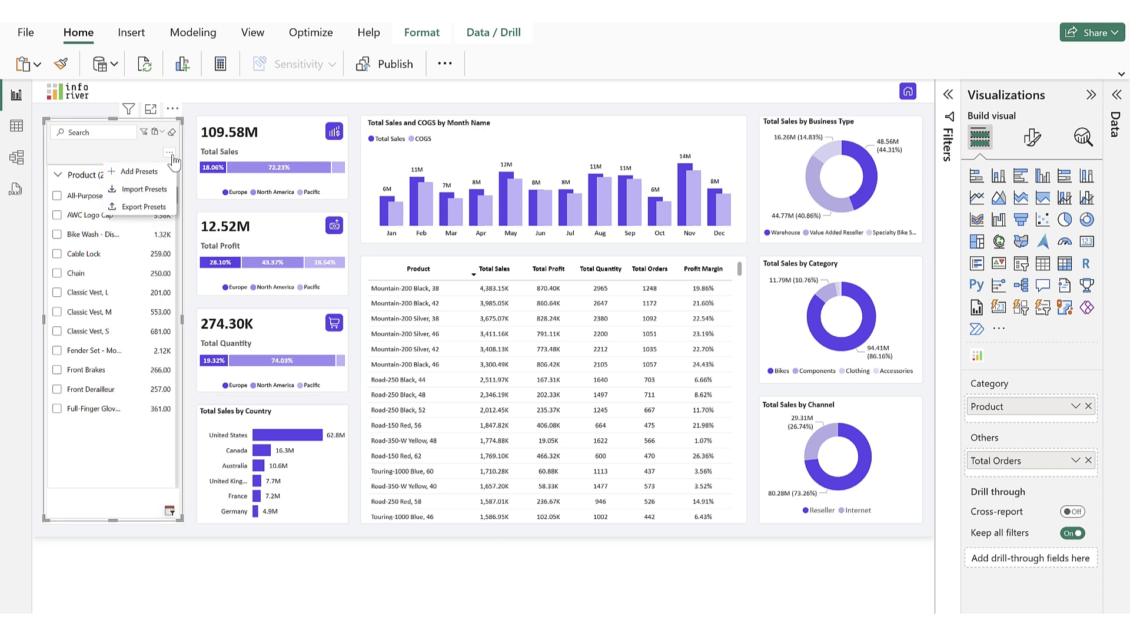
{"action": "left_click", "coordinate": [165, 172]}
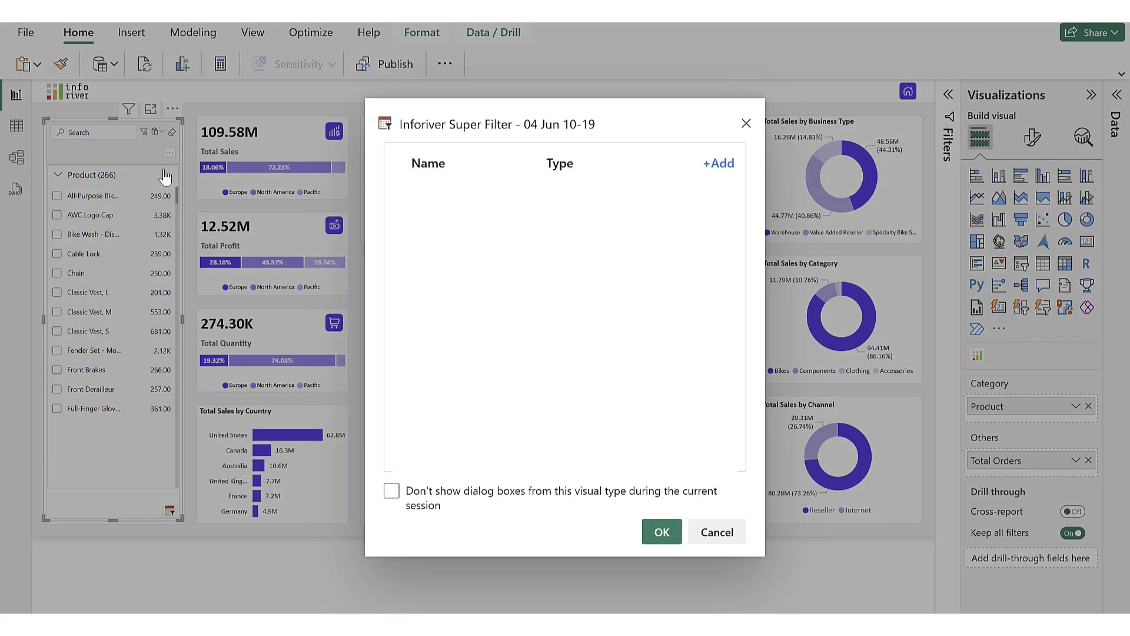
{"action": "left_click", "coordinate": [718, 164]}
{"action": "left_click", "coordinate": [680, 181]}
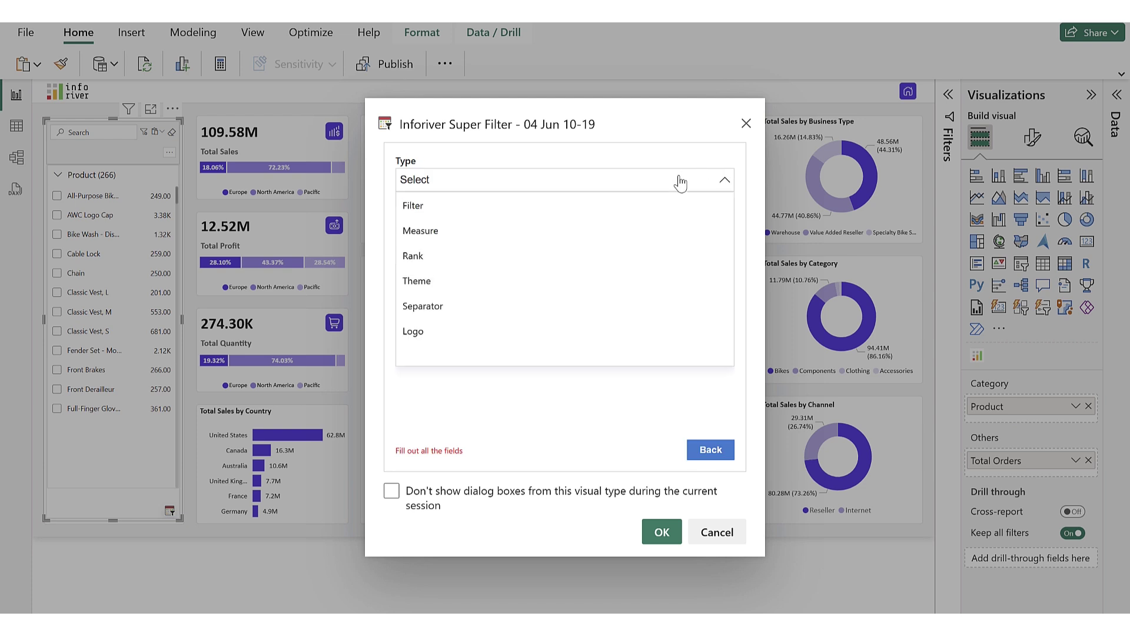
{"action": "left_click", "coordinate": [421, 238]}
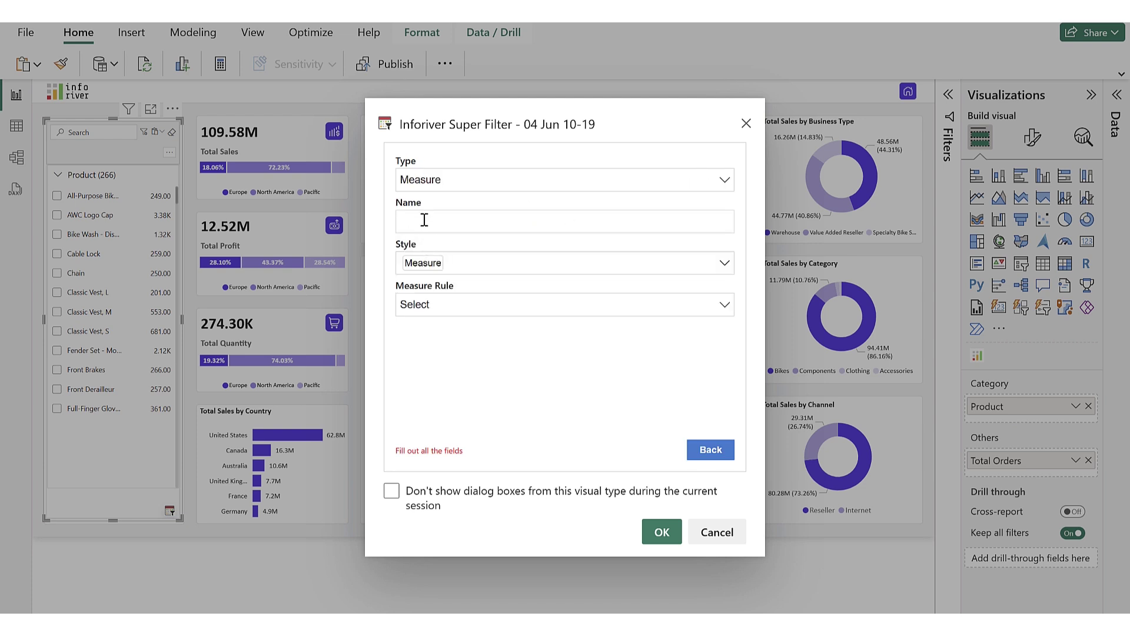
{"action": "left_click", "coordinate": [424, 219]}
{"action": "type", "text": "Orders > 2K"}
Set the Orders > 2K measure rule to Greater Than 2000 and save it
{"action": "left_click", "coordinate": [441, 311]}
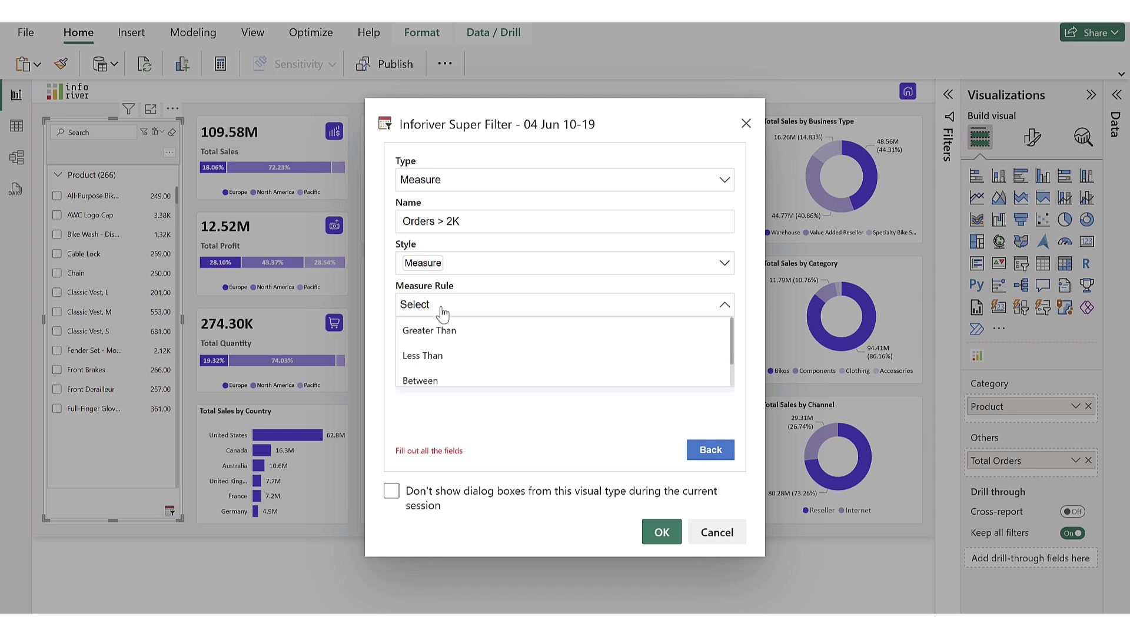
{"action": "scroll", "coordinate": [438, 357], "scroll_direction": "down", "scroll_amount": 1}
{"action": "scroll", "coordinate": [436, 356], "scroll_direction": "up", "scroll_amount": 1}
{"action": "scroll", "coordinate": [442, 346], "scroll_direction": "down", "scroll_amount": 1}
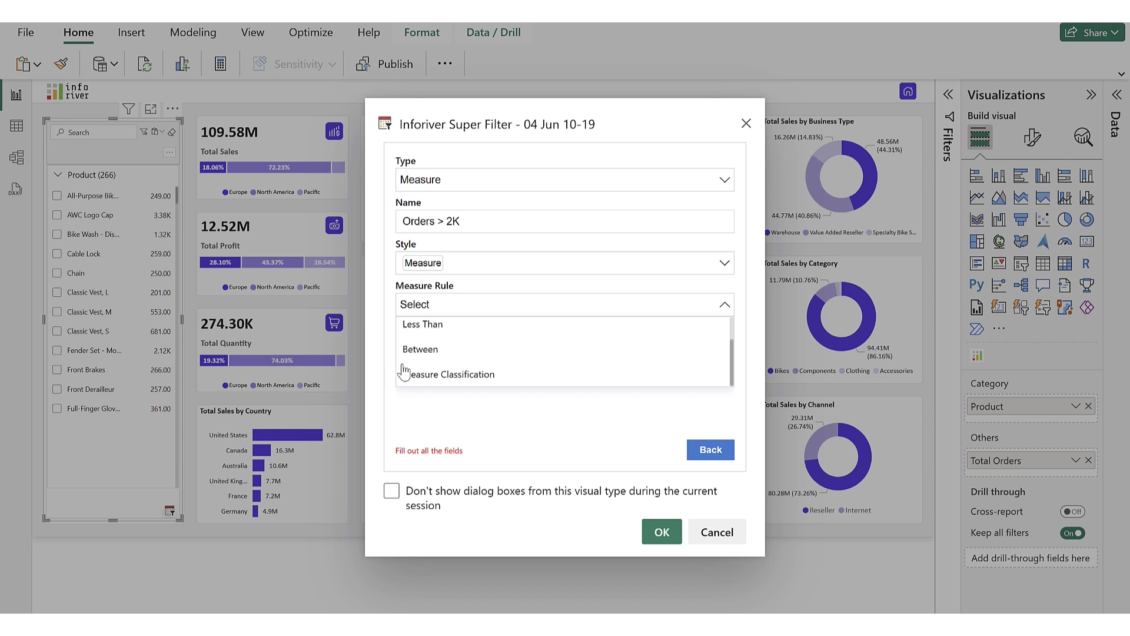
{"action": "left_click", "coordinate": [444, 376]}
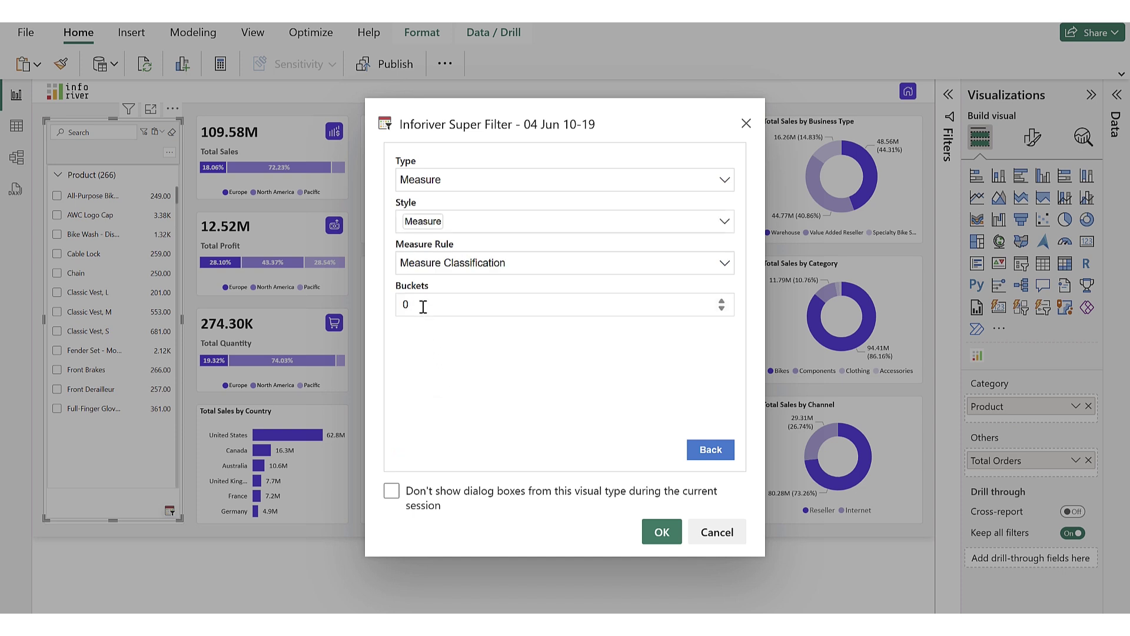
{"action": "double_click", "coordinate": [404, 303]}
{"action": "left_click", "coordinate": [458, 272]}
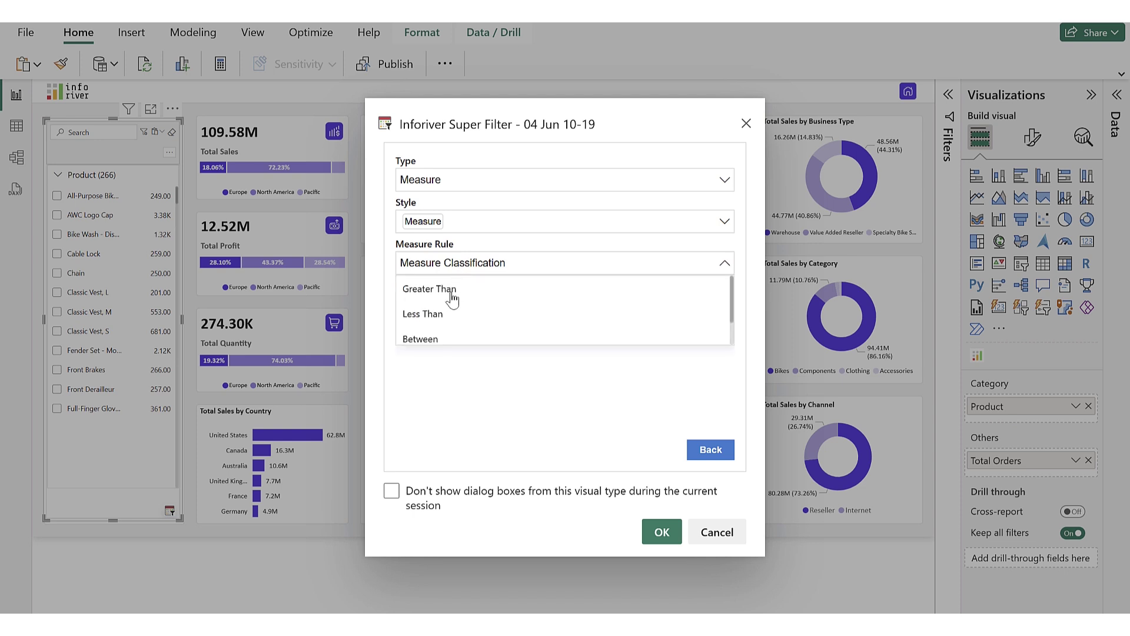
{"action": "left_click", "coordinate": [452, 294]}
{"action": "double_click", "coordinate": [403, 344]}
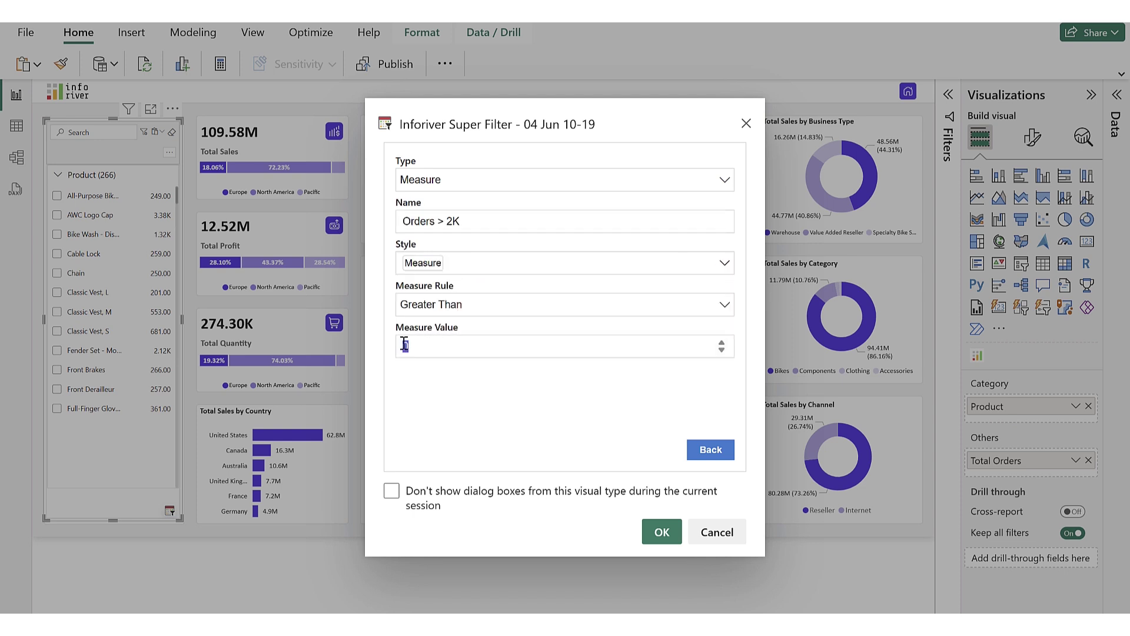
{"action": "type", "text": "2000"}
{"action": "left_click", "coordinate": [648, 531]}
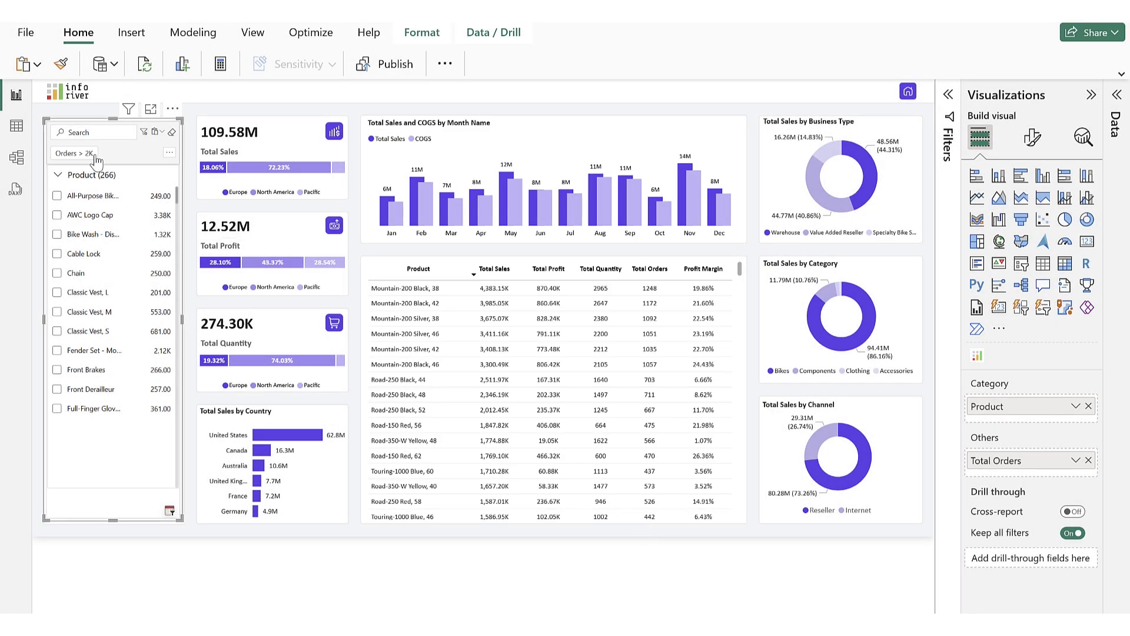